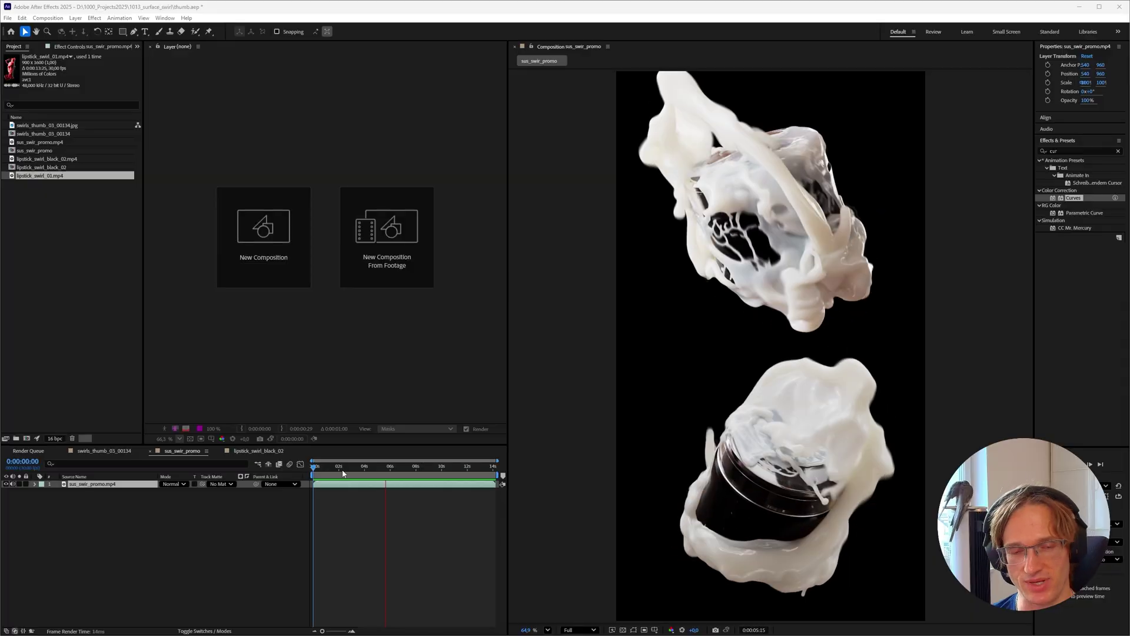
- Scrub through the sus_swir_promo composition to examine the cream swirling around both cosmetic products
click(328, 466)
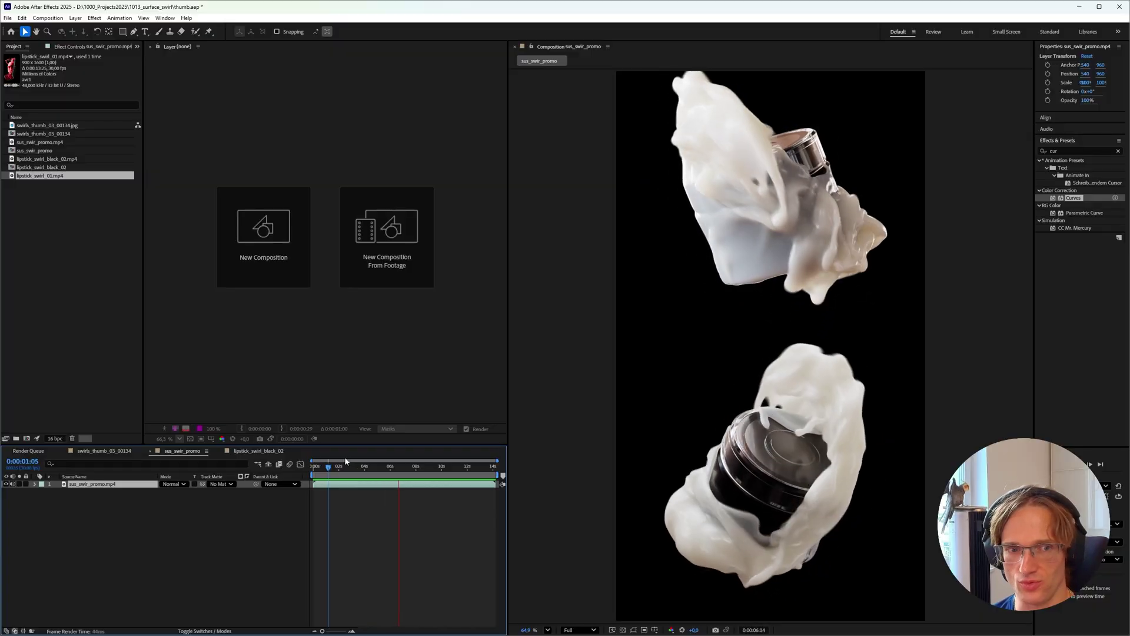
drag(346, 466, 404, 468)
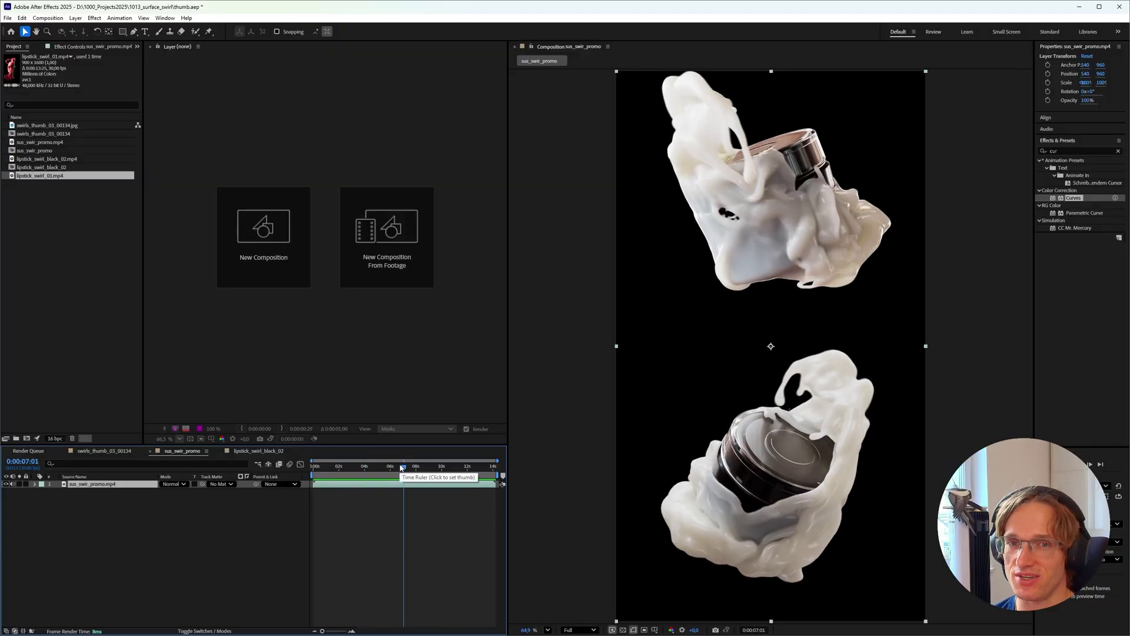
mouse_move(398, 468)
mouse_down()
mouse_move(432, 463)
mouse_move(412, 466)
mouse_up()
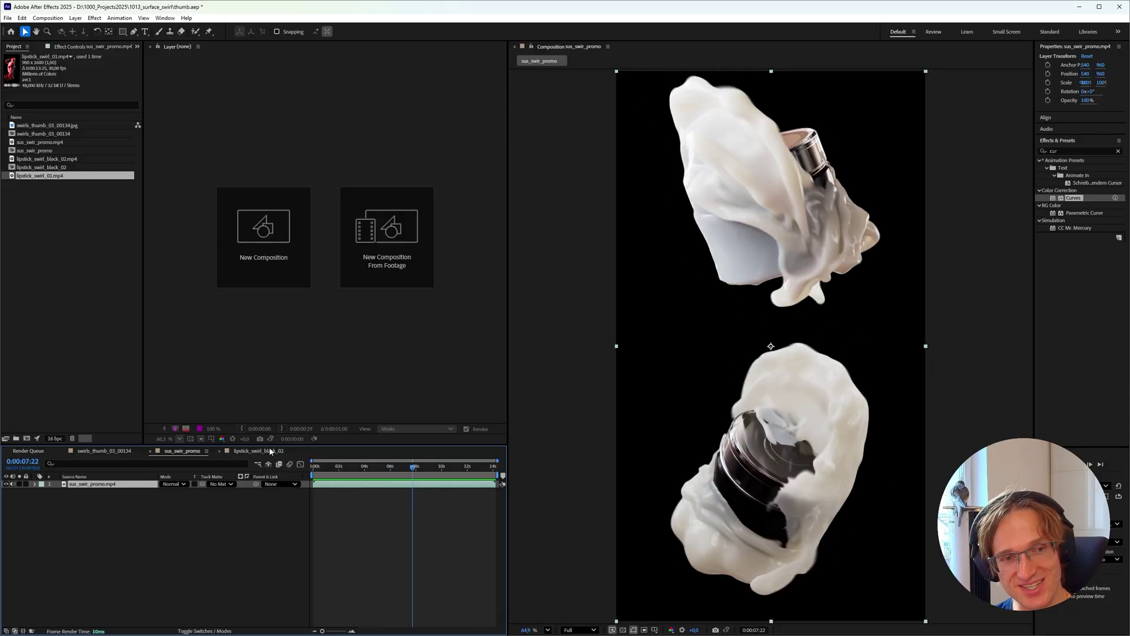
- Play and scrub the lipstick_swirl_black_02 composition to examine the red and the transparent lipstick swirl animations
click(270, 452)
key(space)
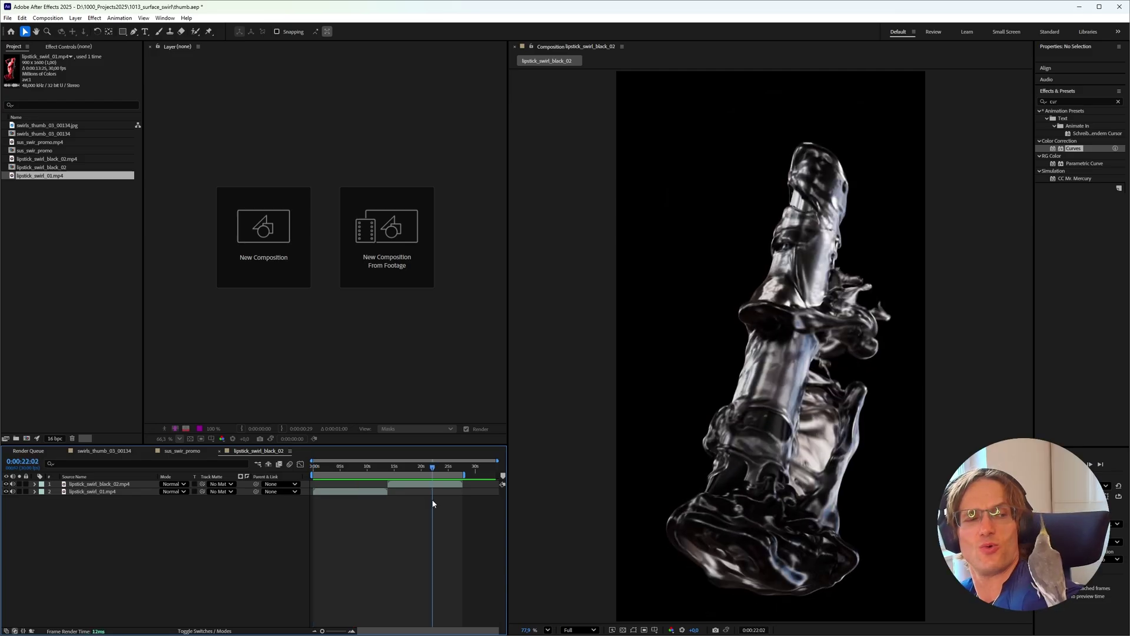
drag(432, 499, 331, 484)
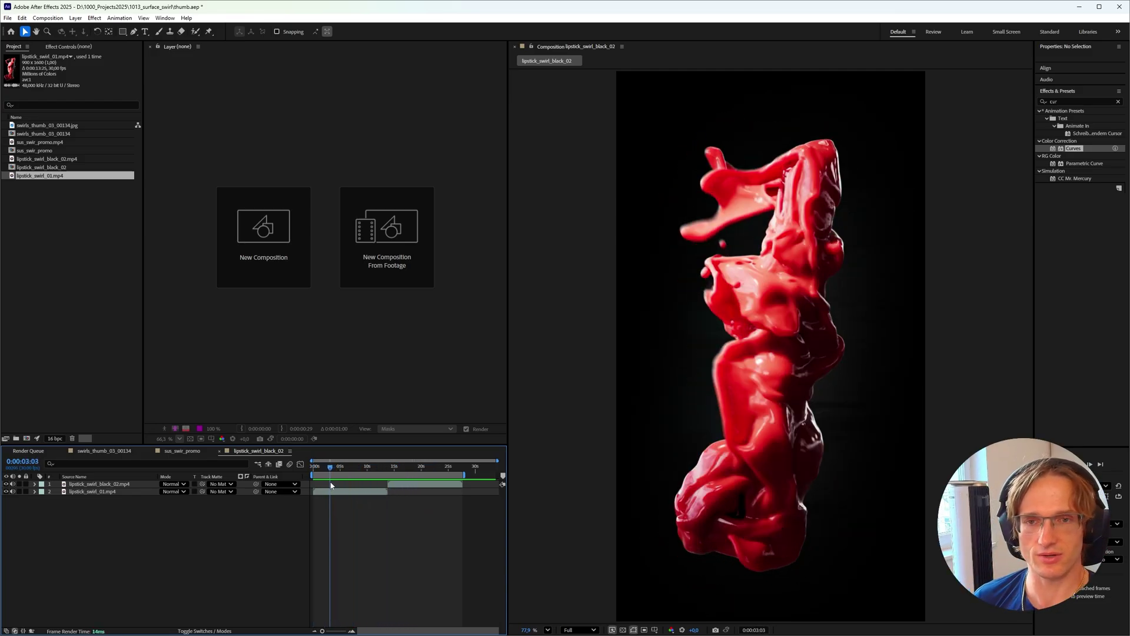
key(space)
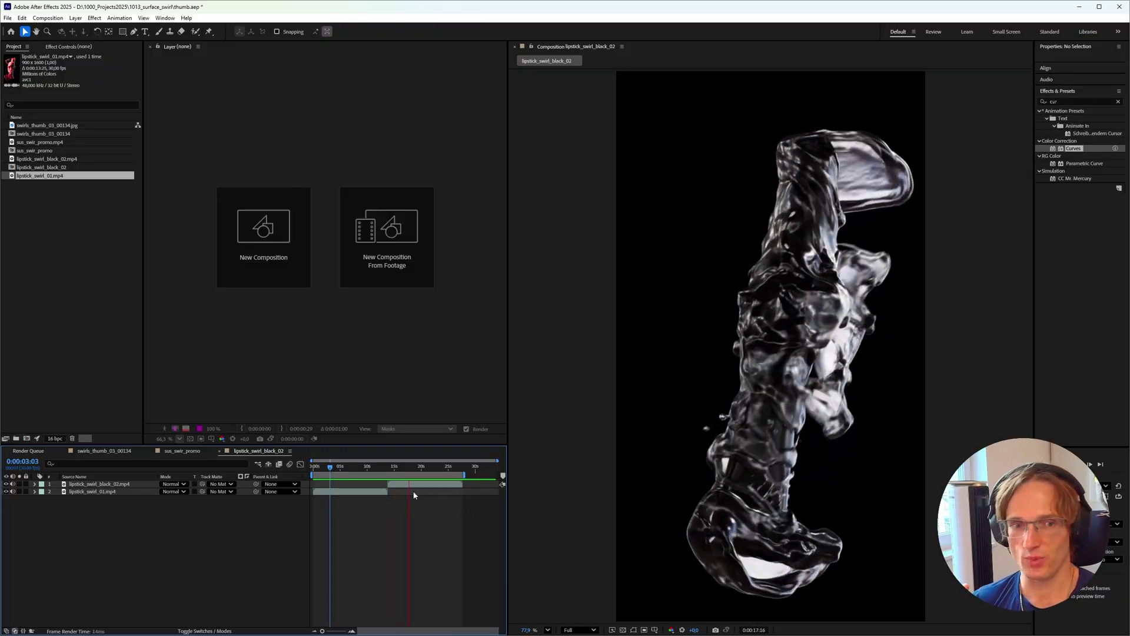
click(380, 466)
drag(381, 467, 409, 465)
- Switch to File Explorer and examine the three eyecream swirl project files
key(super+d)
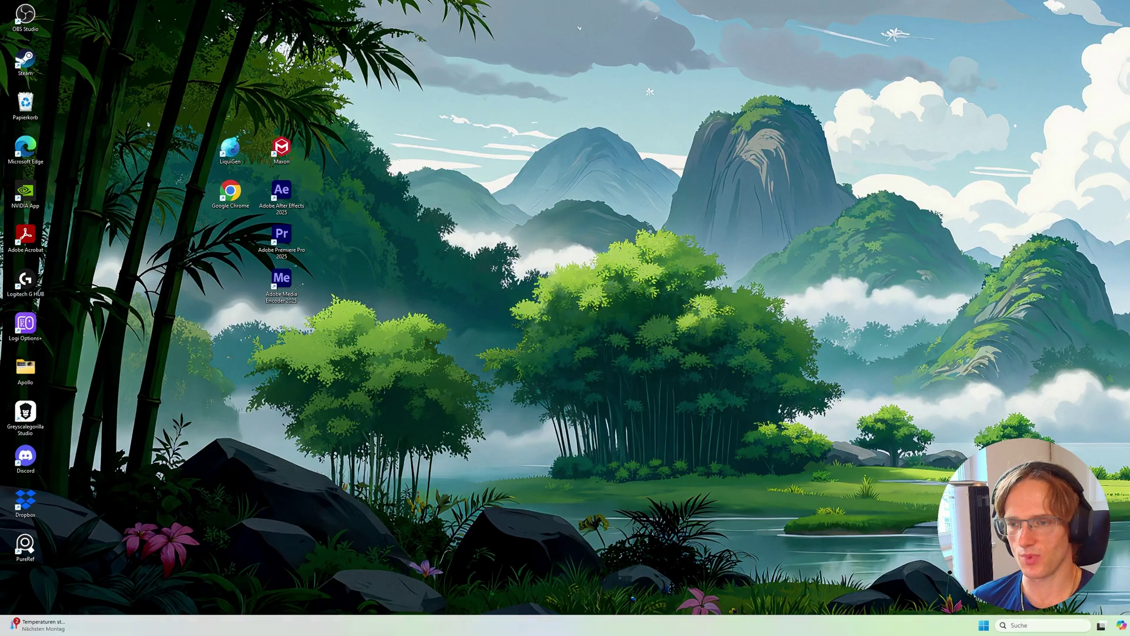
key(alt+Tab)
drag(939, 101, 857, 96)
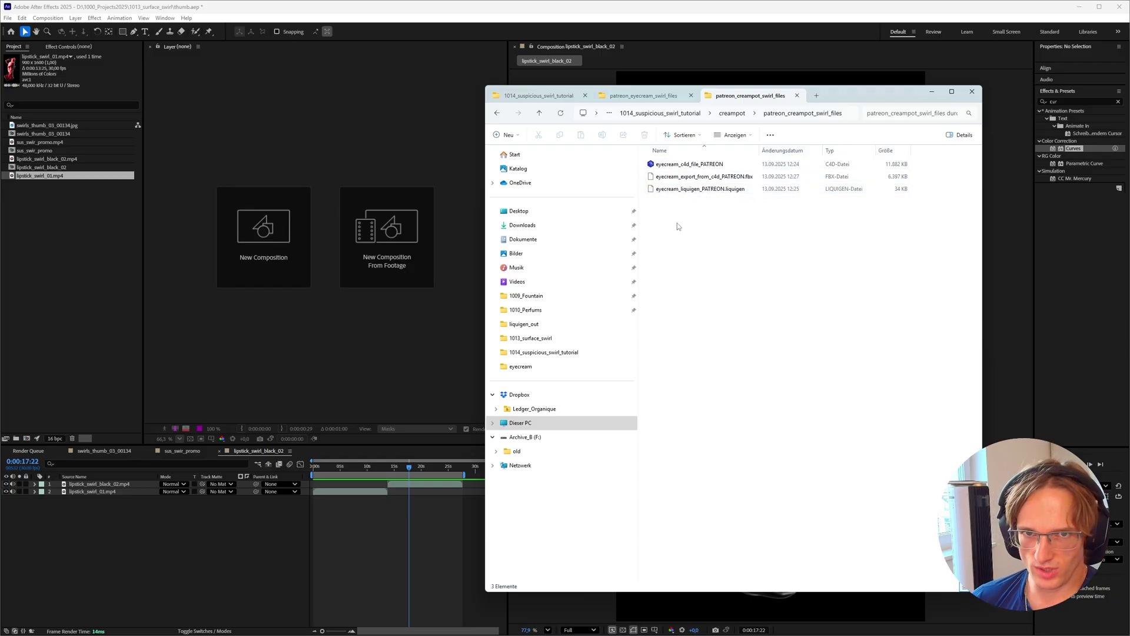
drag(674, 224, 711, 166)
click(735, 236)
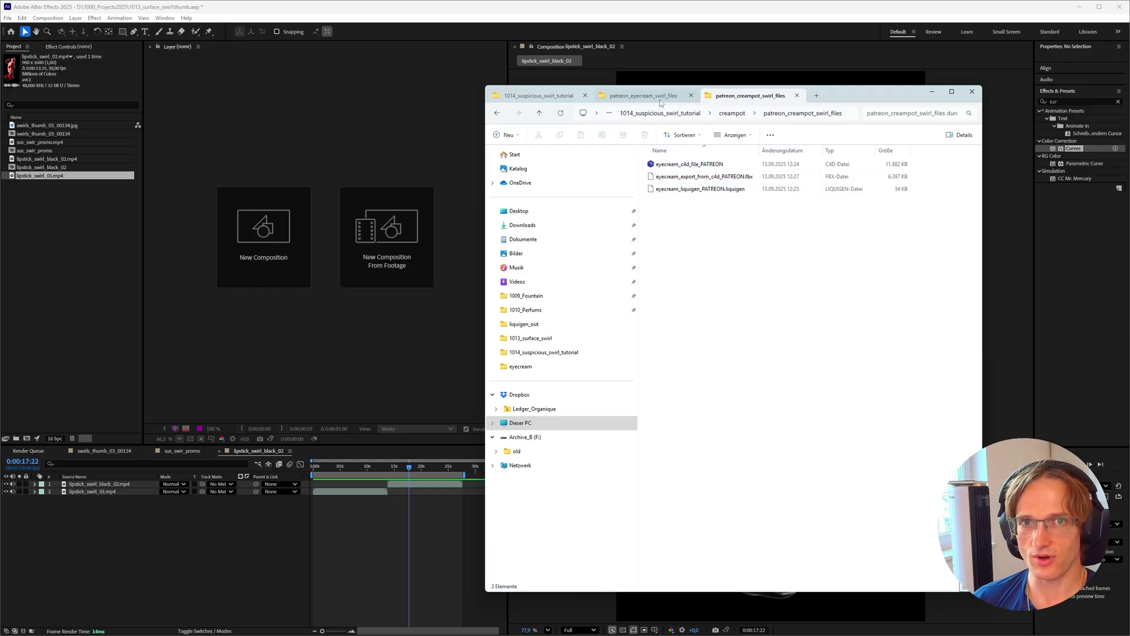
- Open creampot_c4d_file_PATREON from the patreon_creampot_swirl_files folder in Cinema 4D
key(ctrl+shift+Tab)
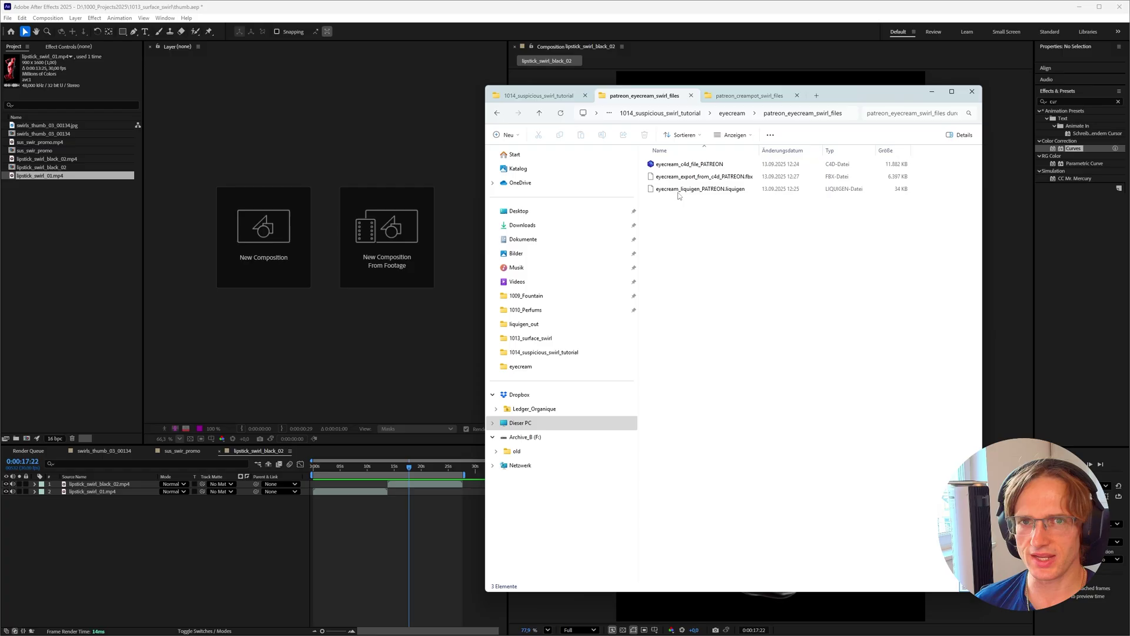
click(747, 98)
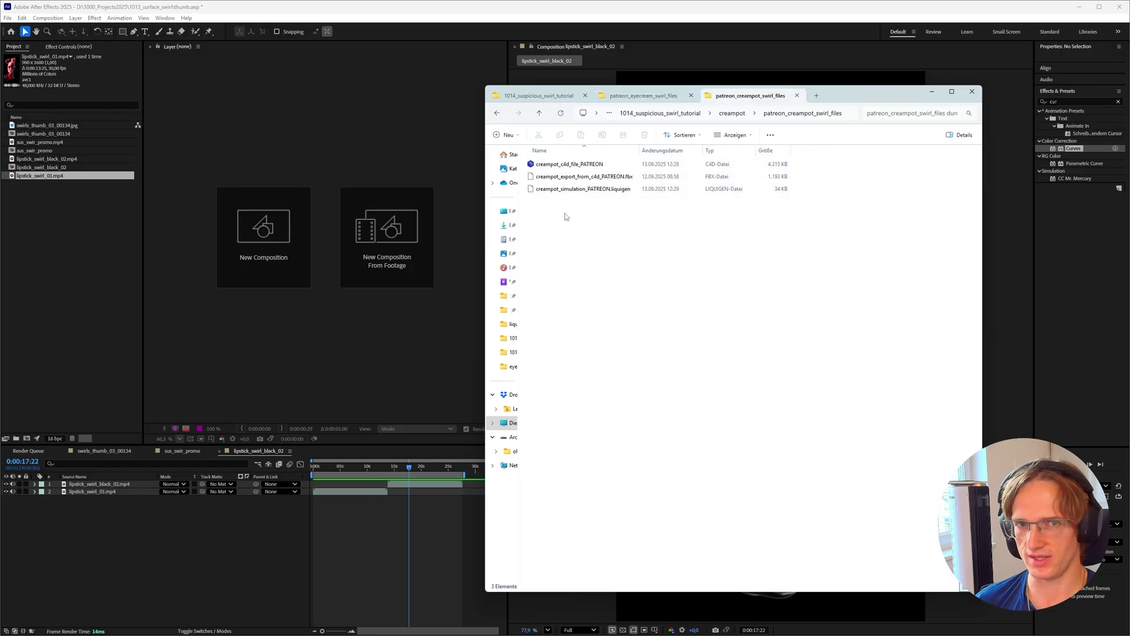
drag(855, 101, 959, 97)
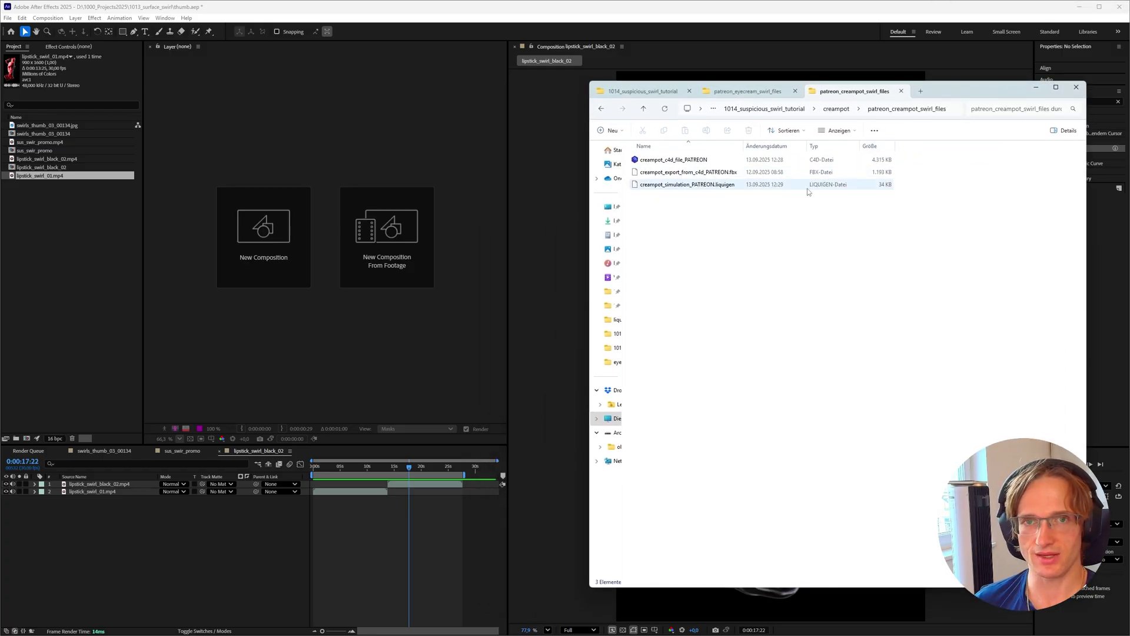
click(690, 164)
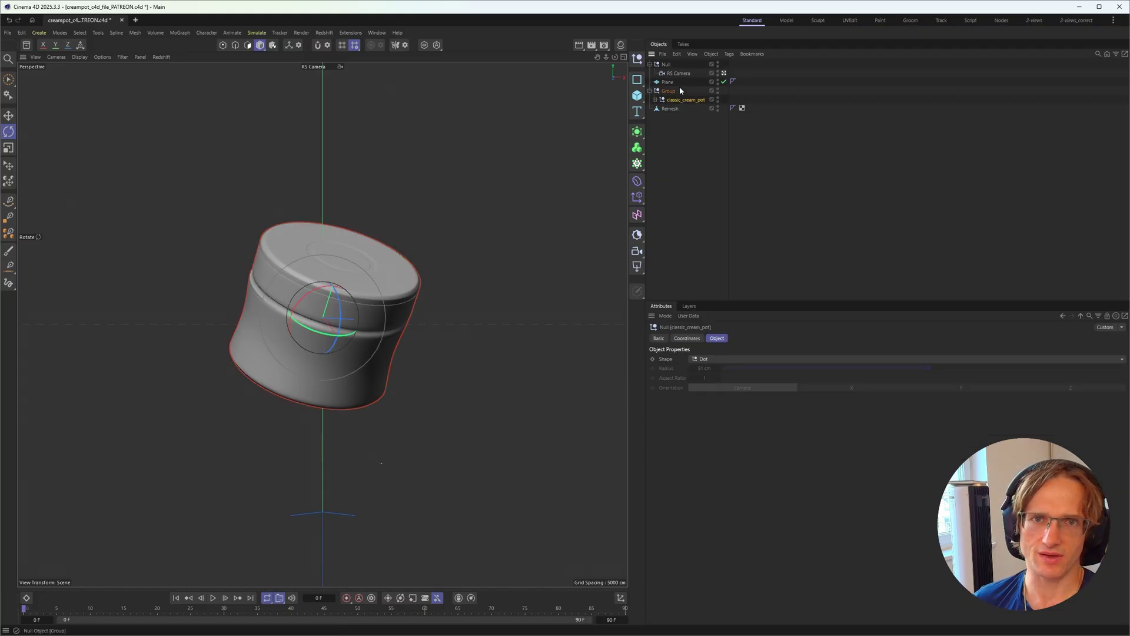
- Select the Remesh object, show the mesh lines in the viewport and hide the Group null holding the original cream pot
click(677, 108)
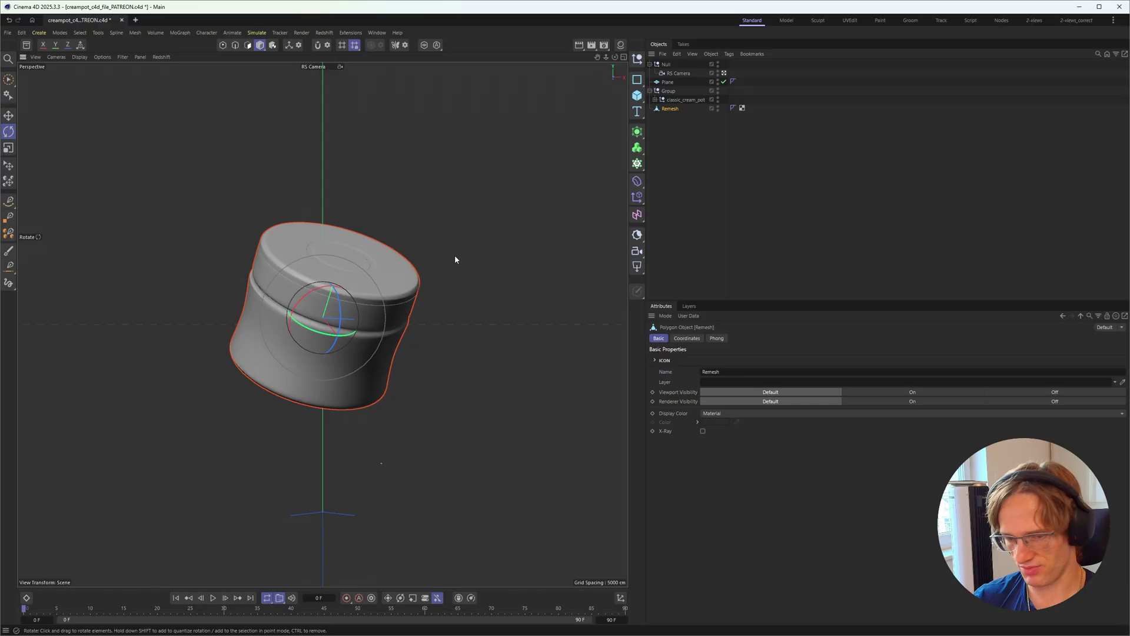
key(n)
key(b)
ctrl+click(718, 91)
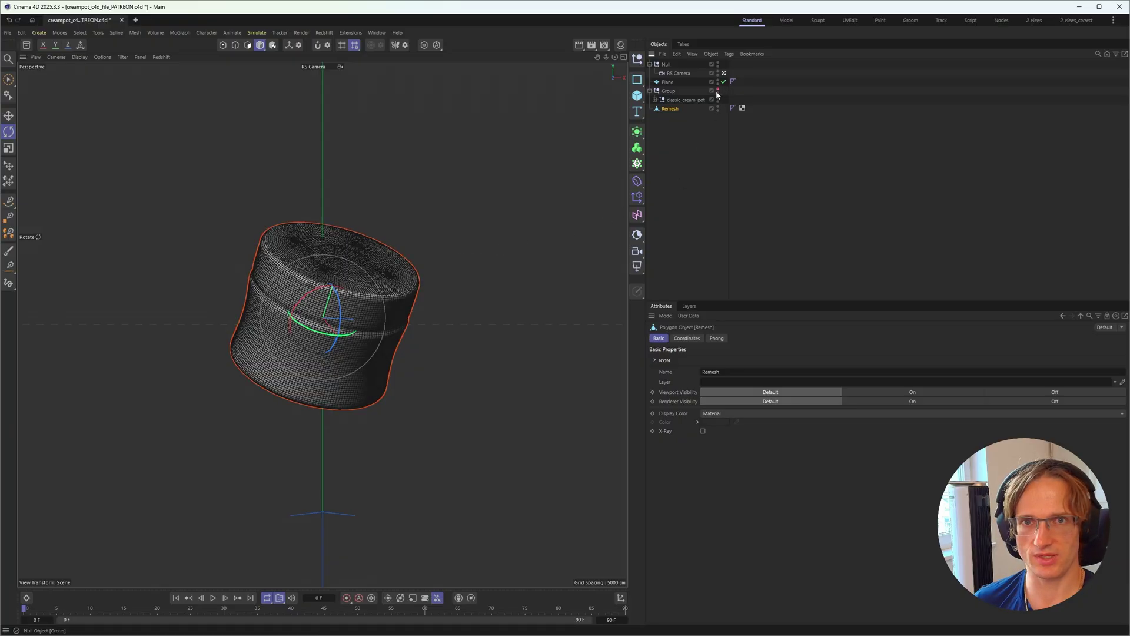
- Look up the FBX format among the scene's export options without exporting anything
click(8, 33)
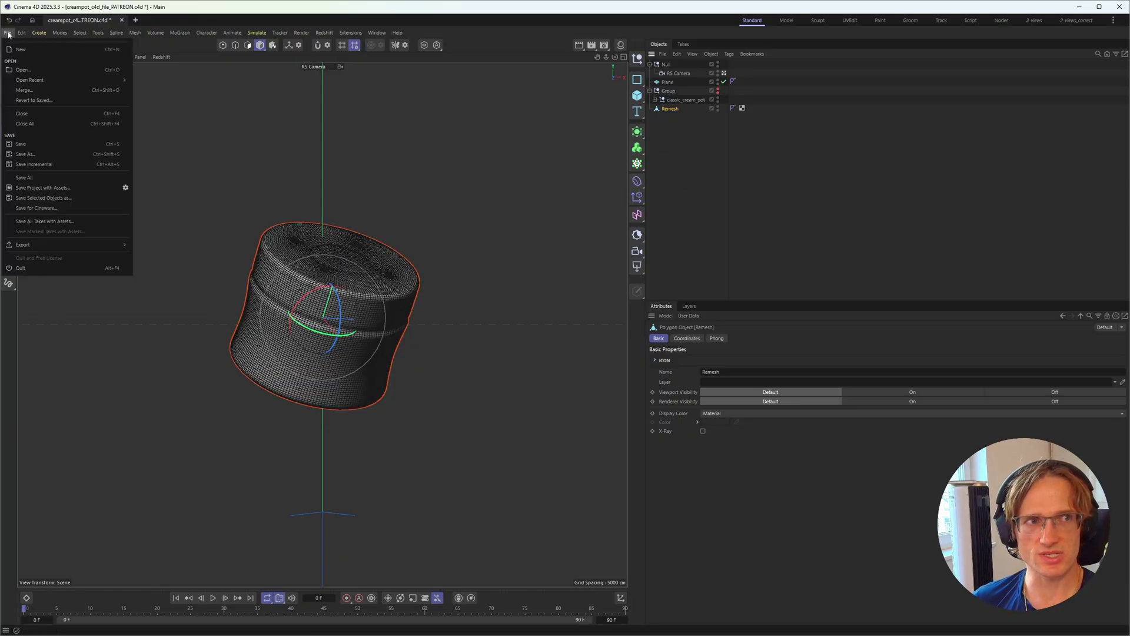
mouse_move(82, 244)
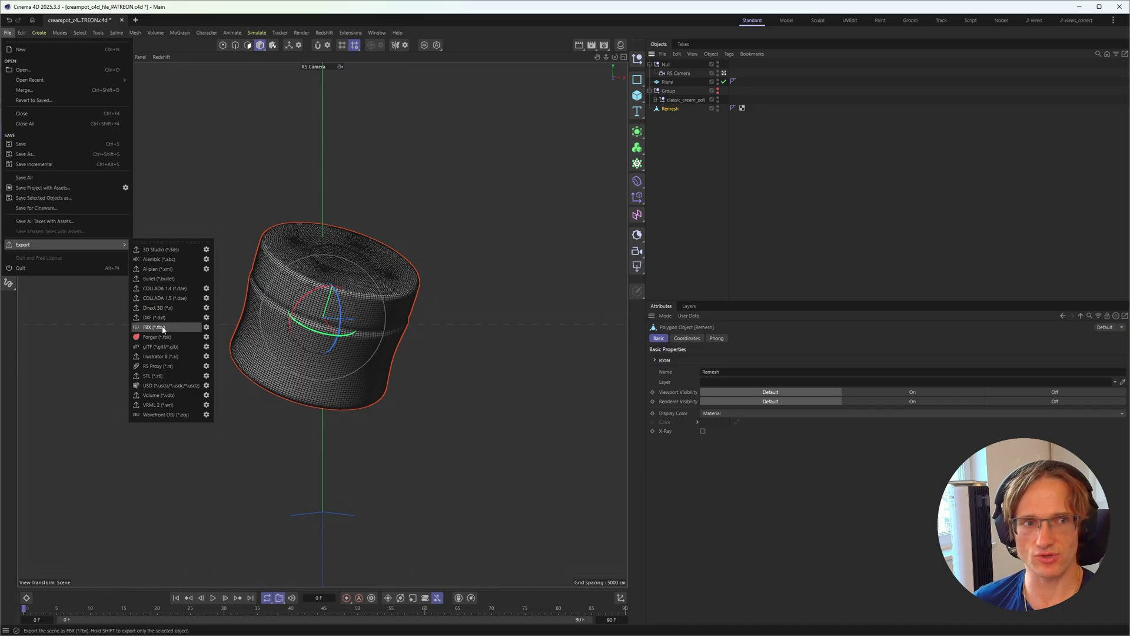
click(415, 275)
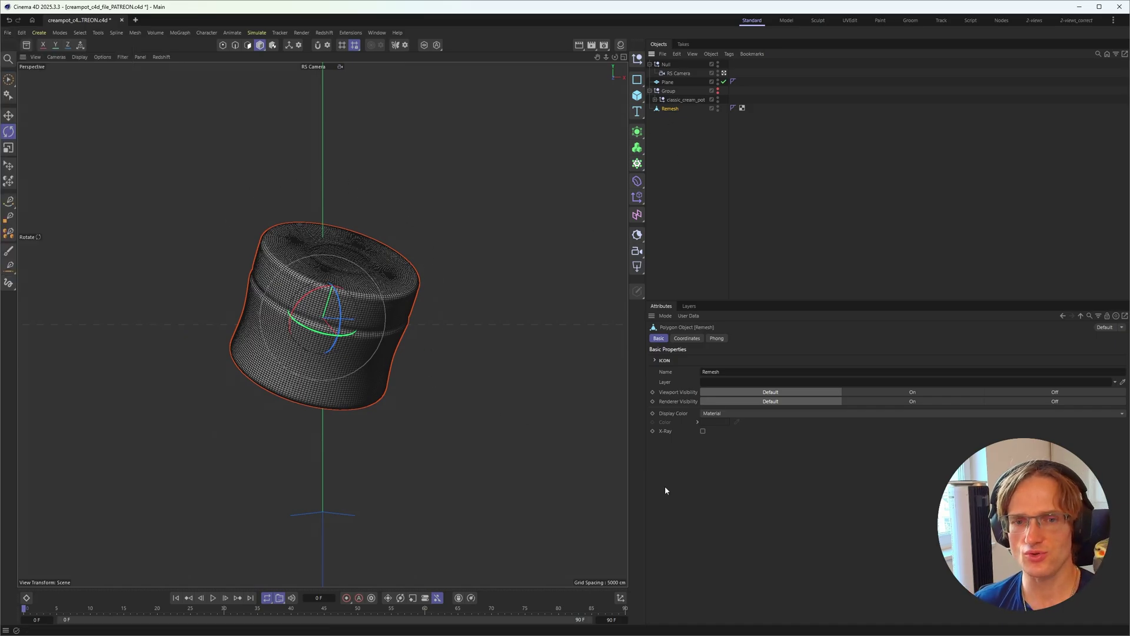
- Switch back to File Explorer and locate the exported mesh file creampot_export_from_c4d_PATREON.fbx
mouse_move(960, 619)
click(1129, 625)
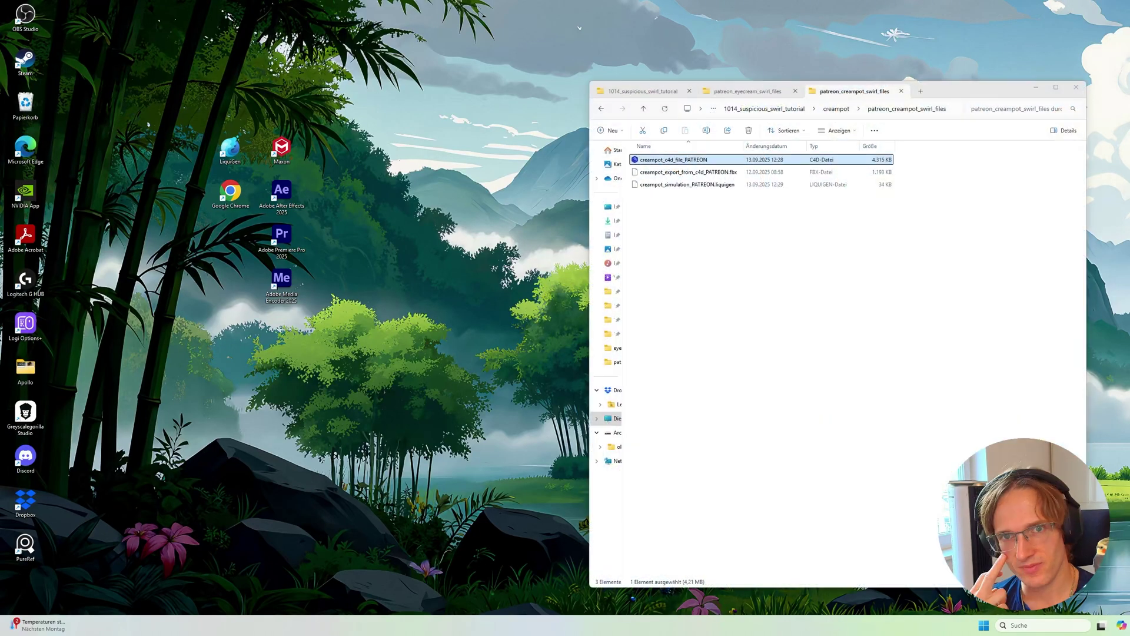
click(1129, 566)
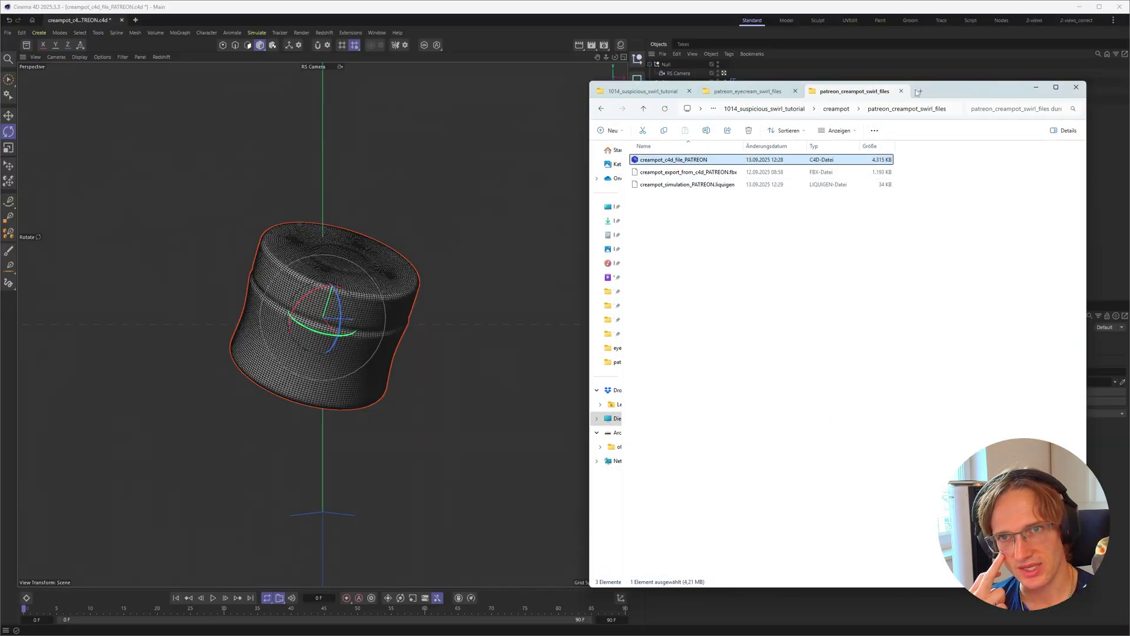
drag(936, 90, 787, 72)
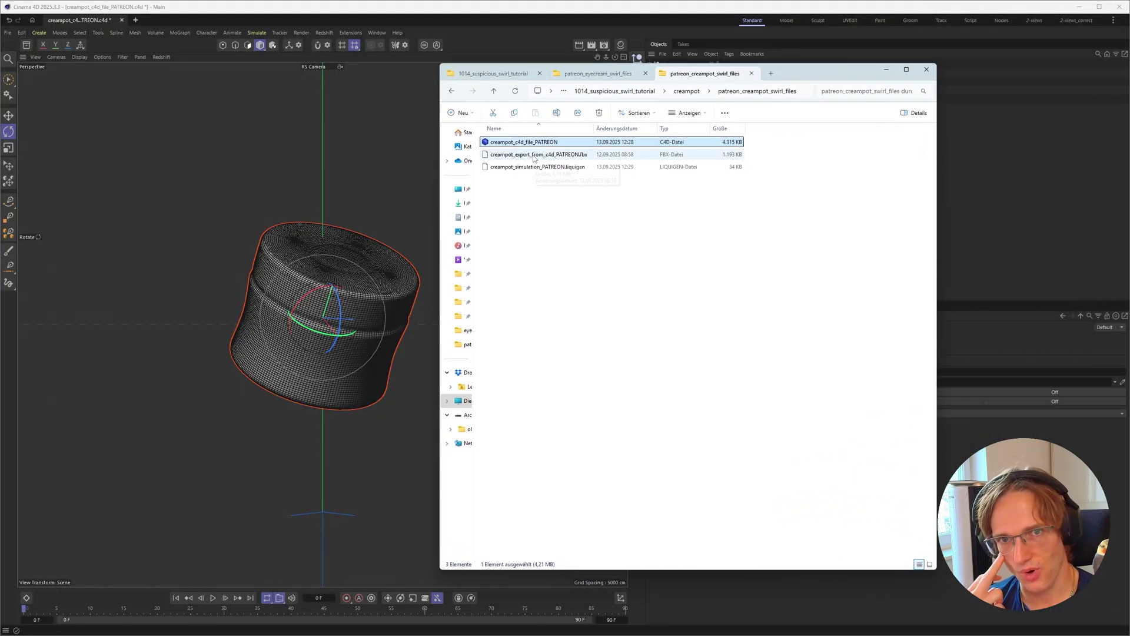
click(538, 155)
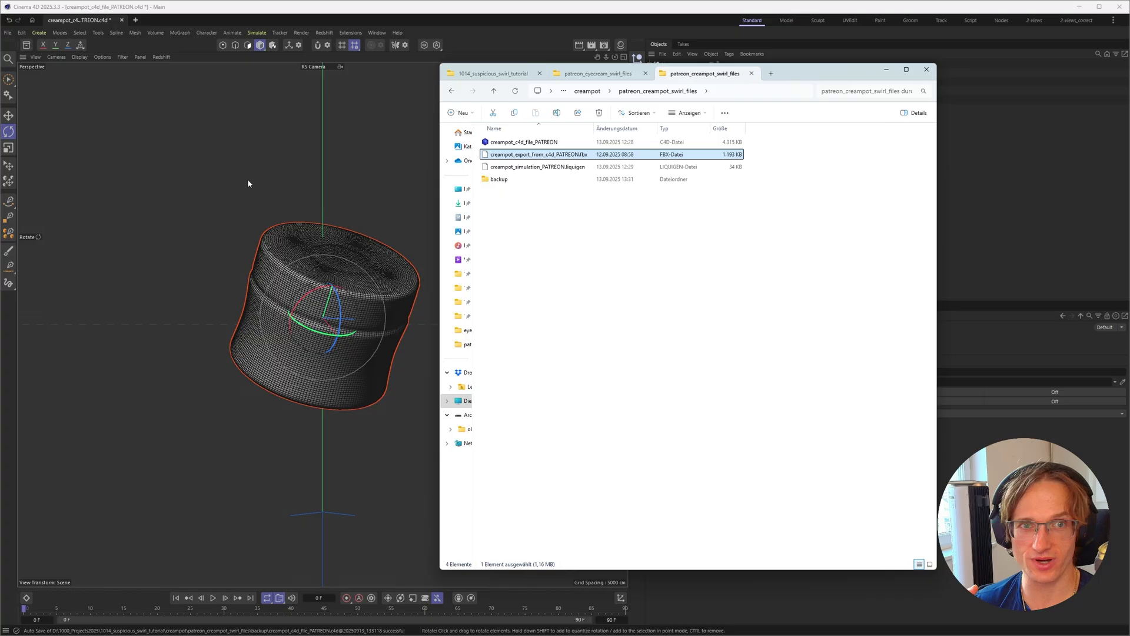
- Open the project file creampot_simulation_PATREON.liquigen in LiquiGen
click(568, 169)
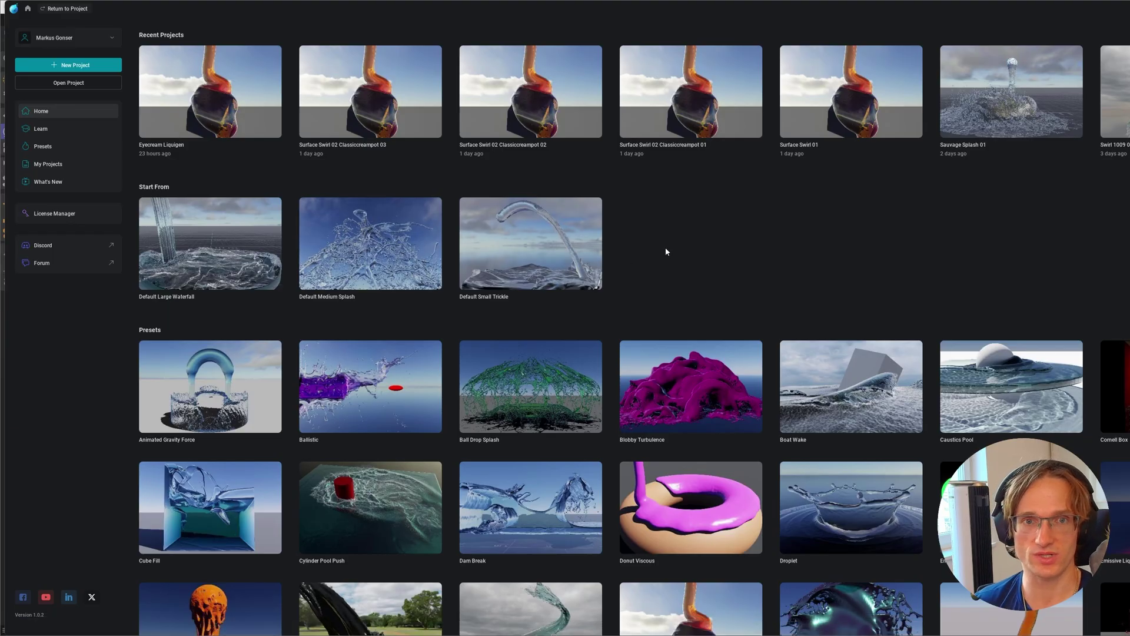
drag(1050, 81, 1084, 83)
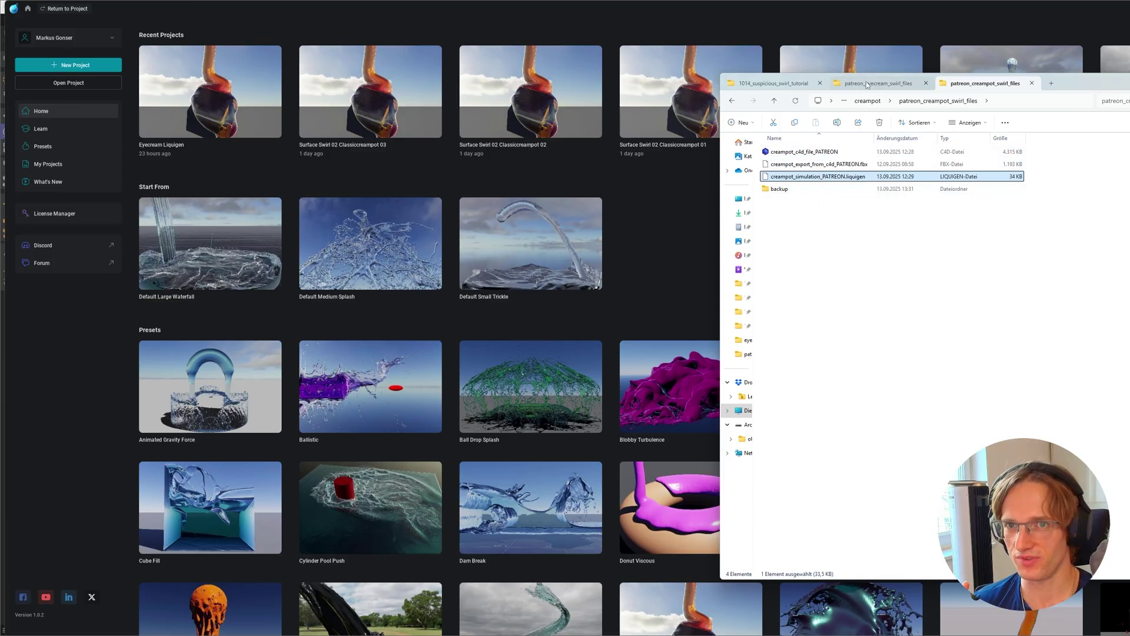
double_click(815, 176)
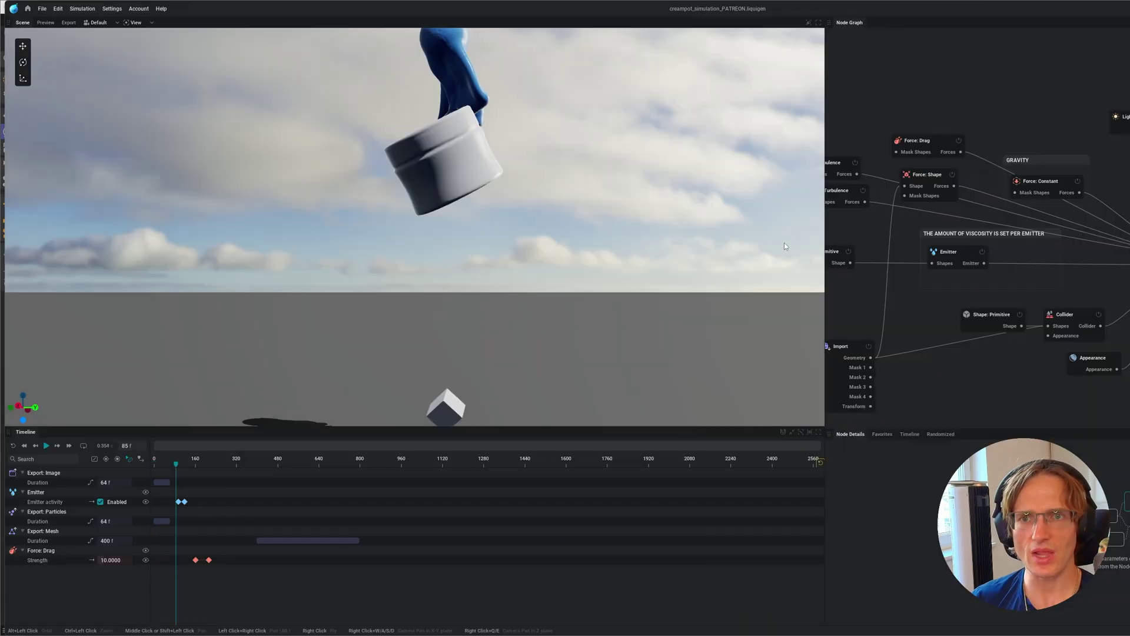
- Load creampot_export_from_c4d_PATREON.fbx as the mesh file of the Import node
click(905, 326)
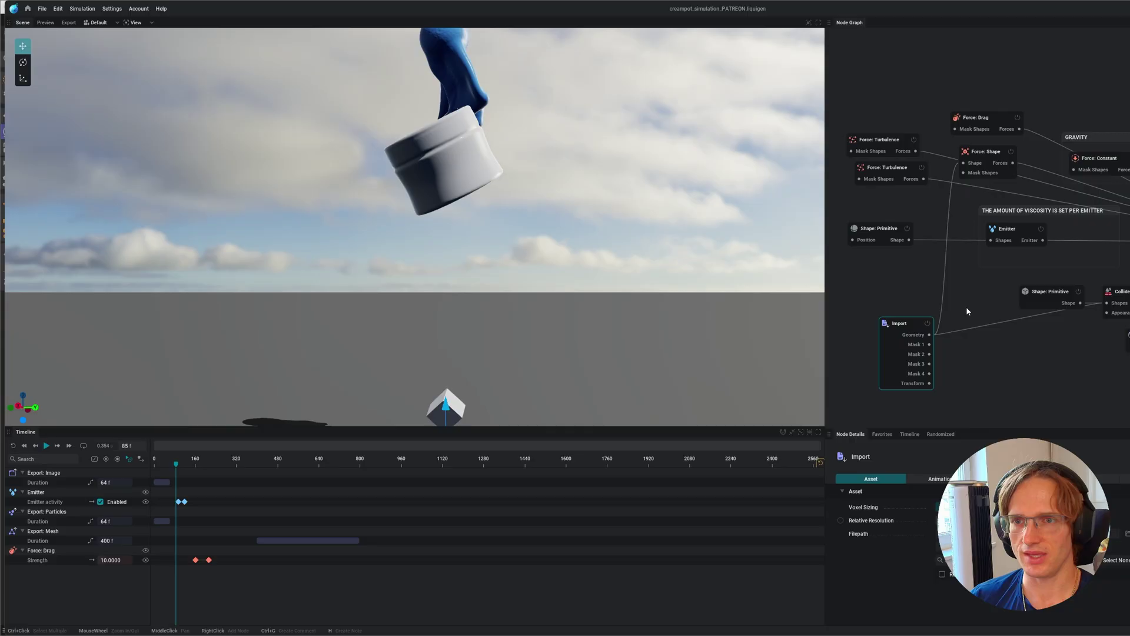
middle_drag(949, 315, 943, 307)
drag(897, 320, 913, 307)
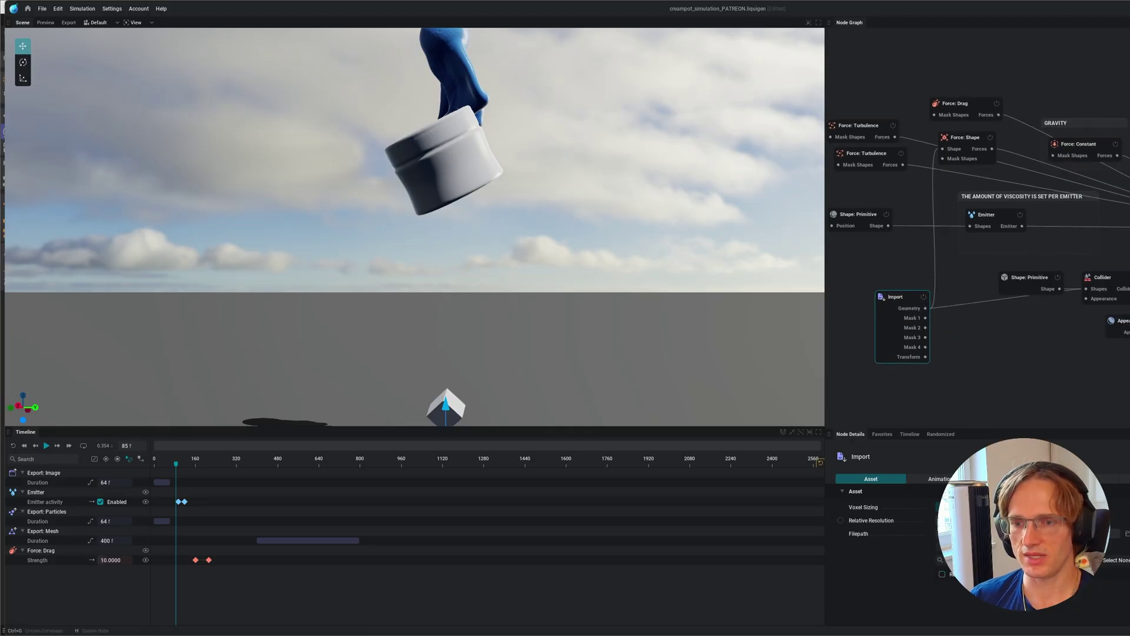
click(1126, 535)
click(417, 125)
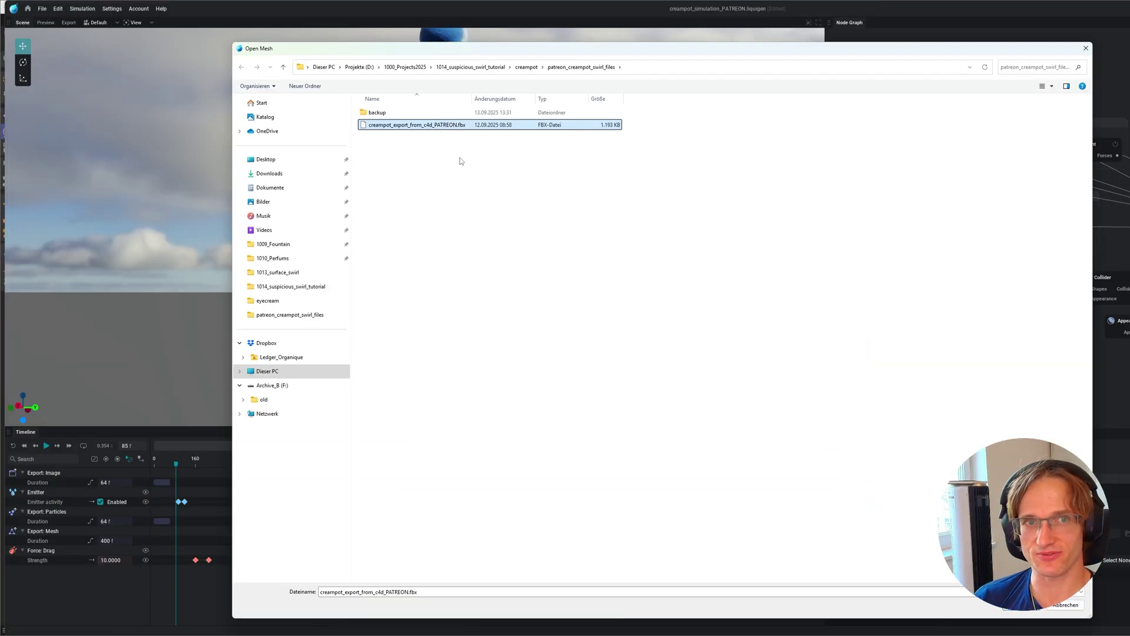
click(1012, 612)
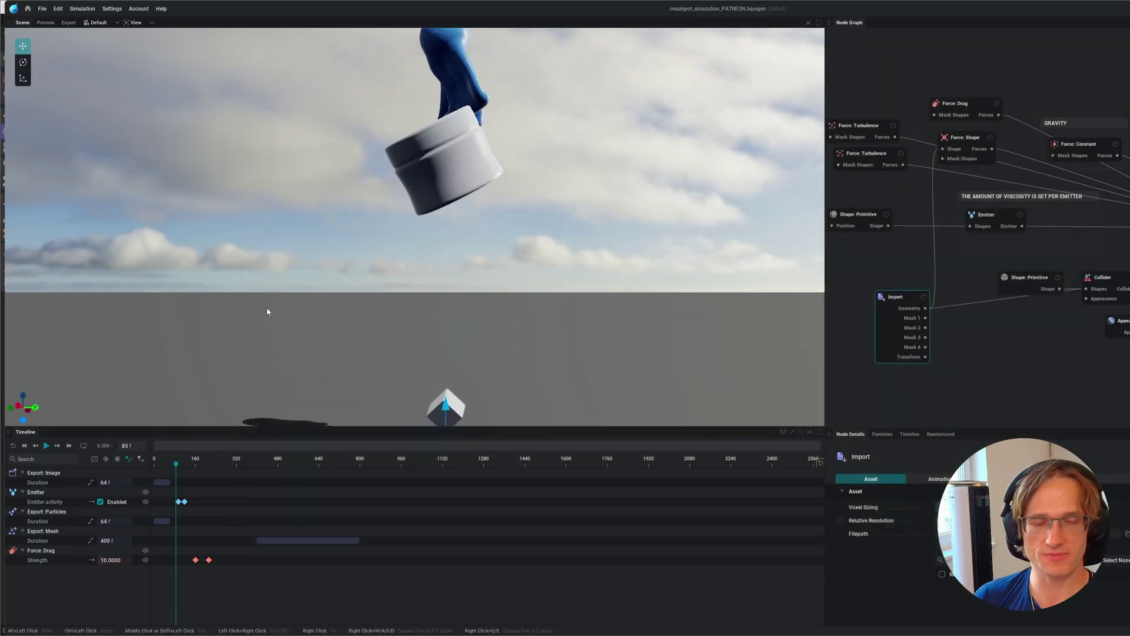
- Run the simulation from frame 0 and examine from several sides how the liquid wraps around the cream pot
alt+drag(430, 181, 428, 203)
middle_drag(428, 203, 432, 235)
alt+drag(441, 215, 422, 246)
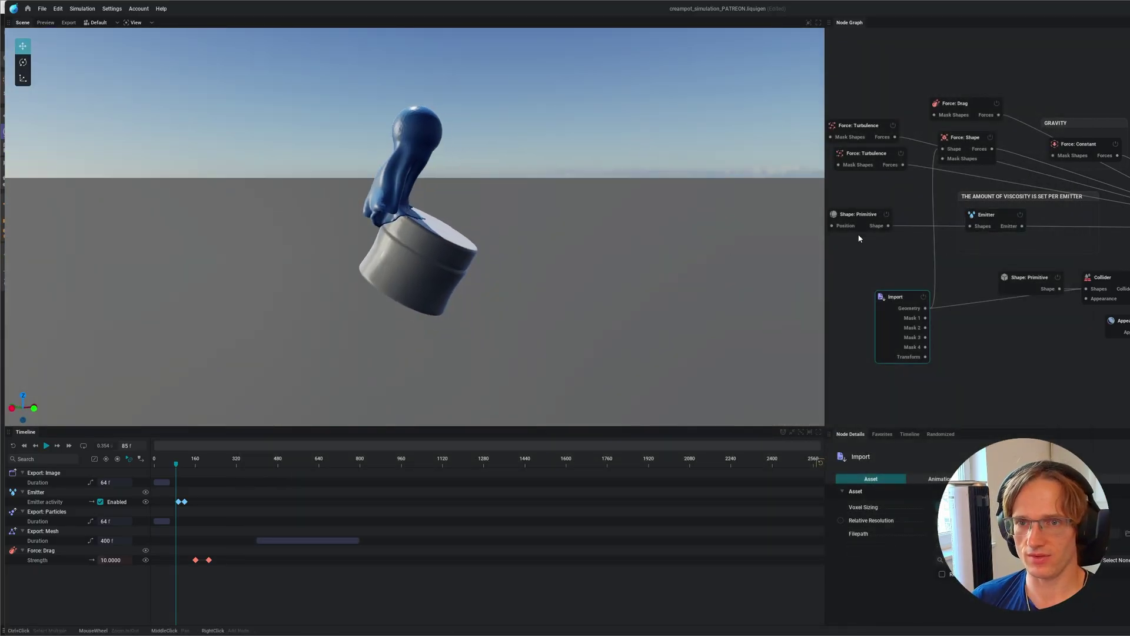
drag(826, 260, 740, 260)
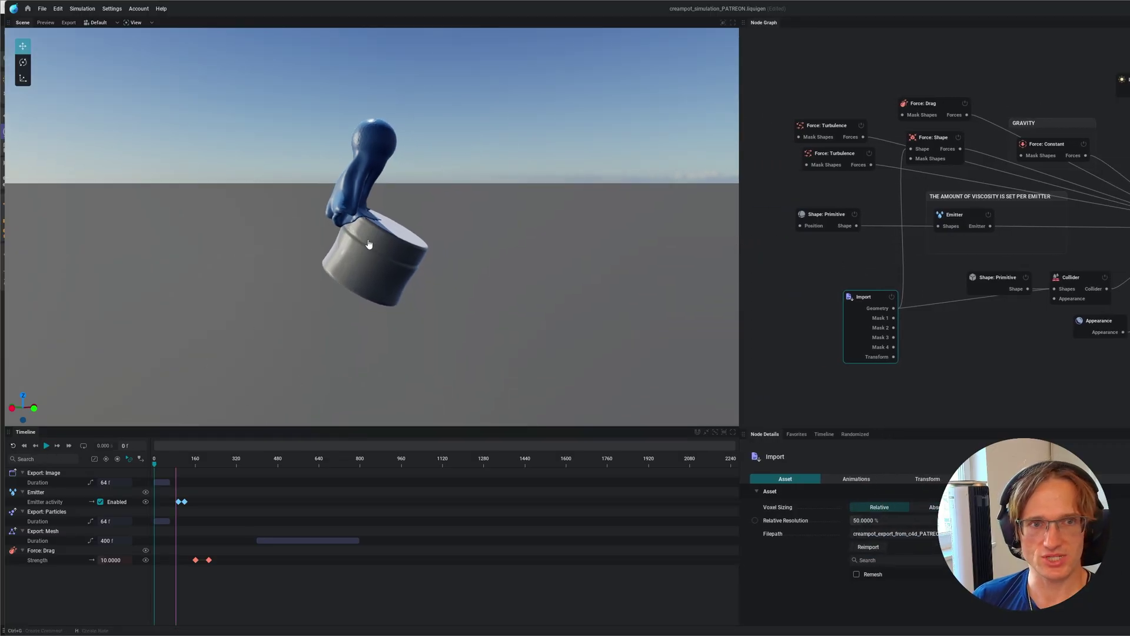
click(46, 446)
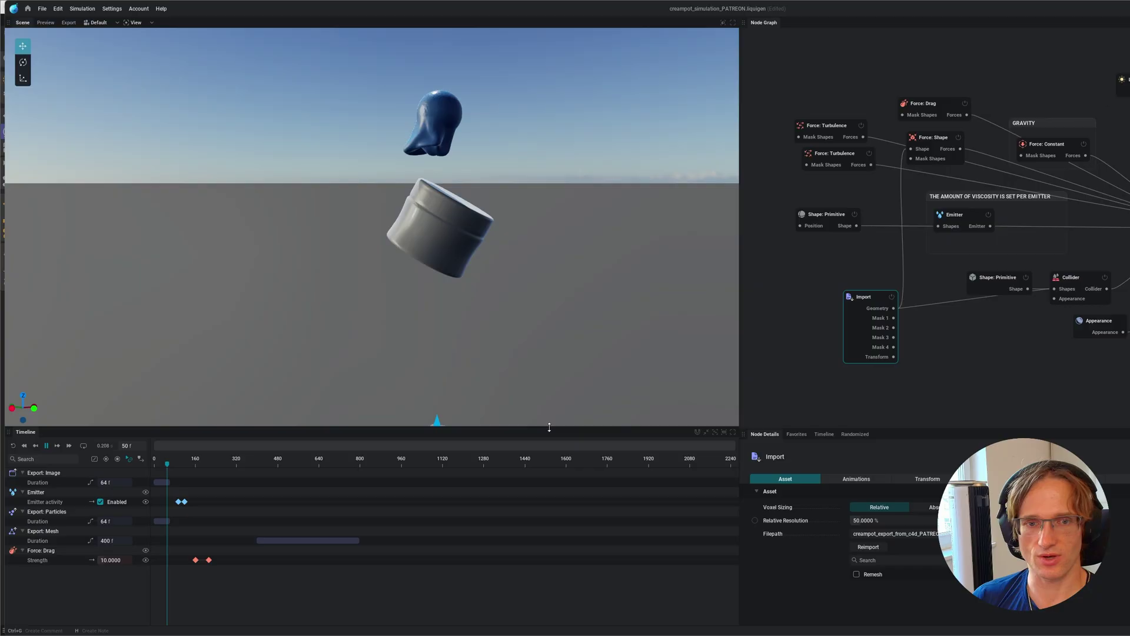
drag(397, 436, 397, 490)
drag(796, 277, 818, 278)
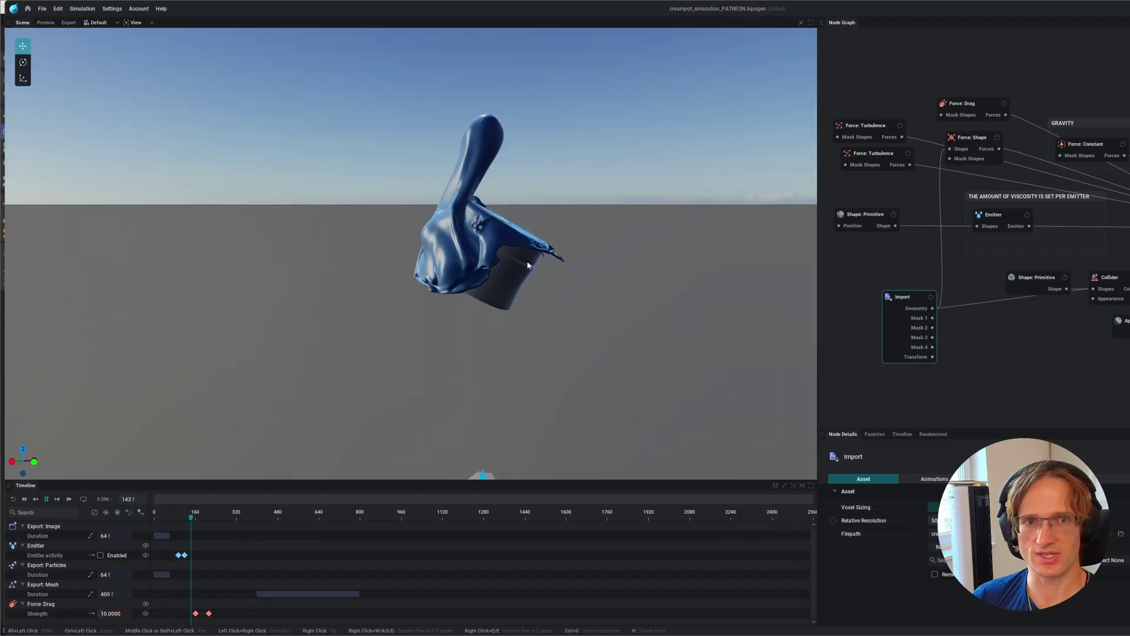
middle_drag(548, 365, 510, 257)
alt+drag(510, 257, 478, 193)
scroll(475, 203, down, 1)
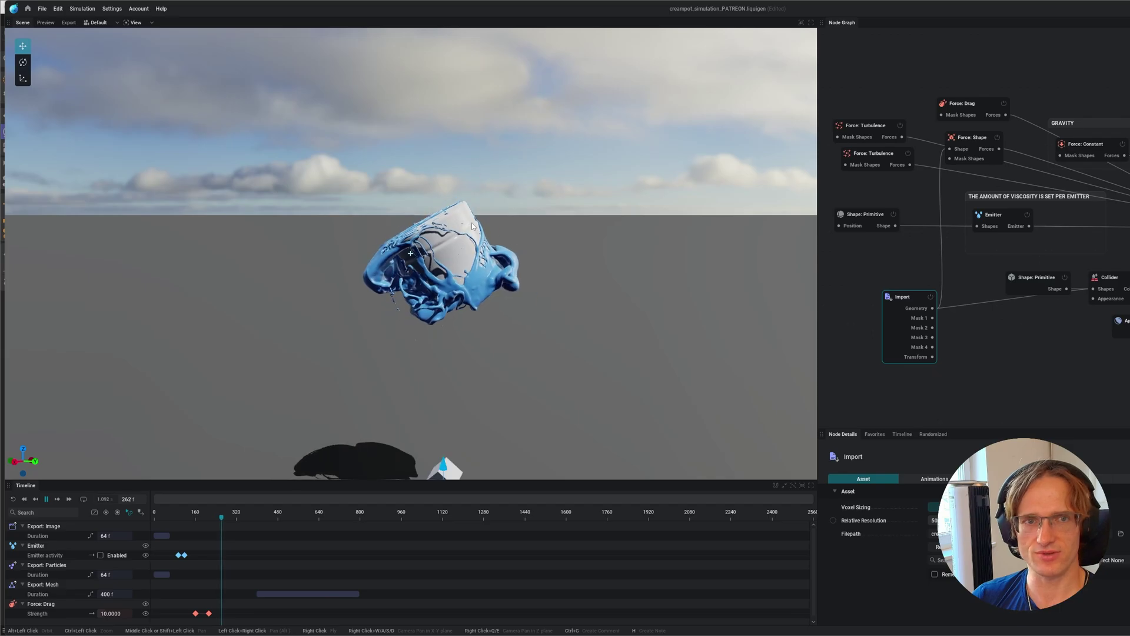
alt+drag(444, 273, 442, 281)
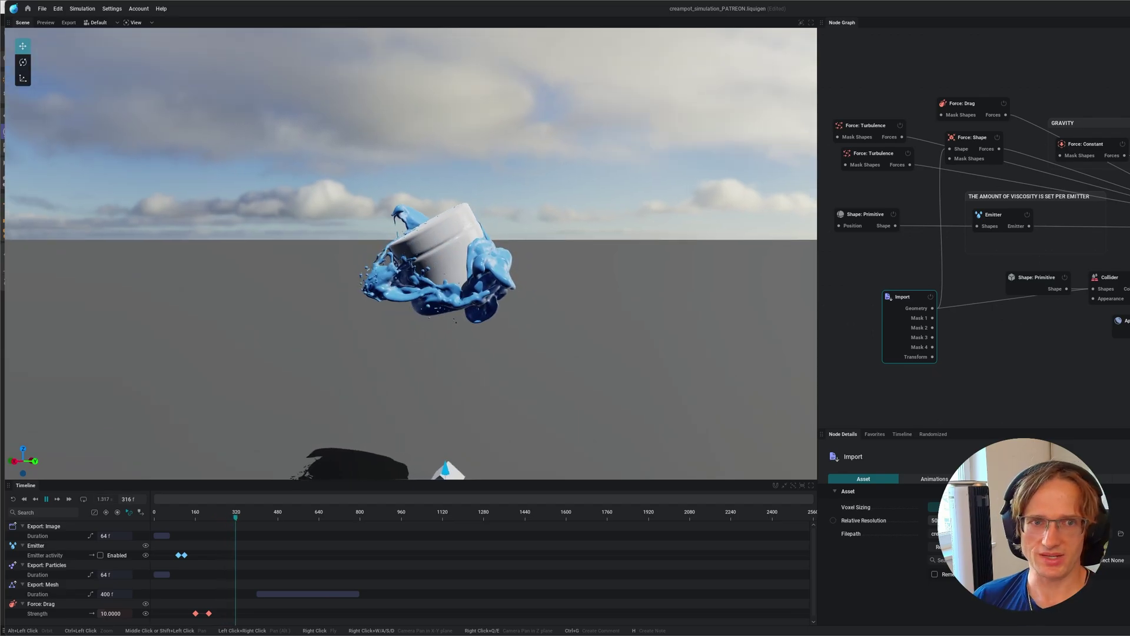
- Turn off Higher quality meshing in the mesh settings of the Simulation node and let the simulation run on before pausing it
middle_drag(472, 271, 469, 230)
mouse_move(432, 224)
alt+mouse_down()
mouse_move(518, 232)
mouse_move(428, 233)
alt+mouse_up()
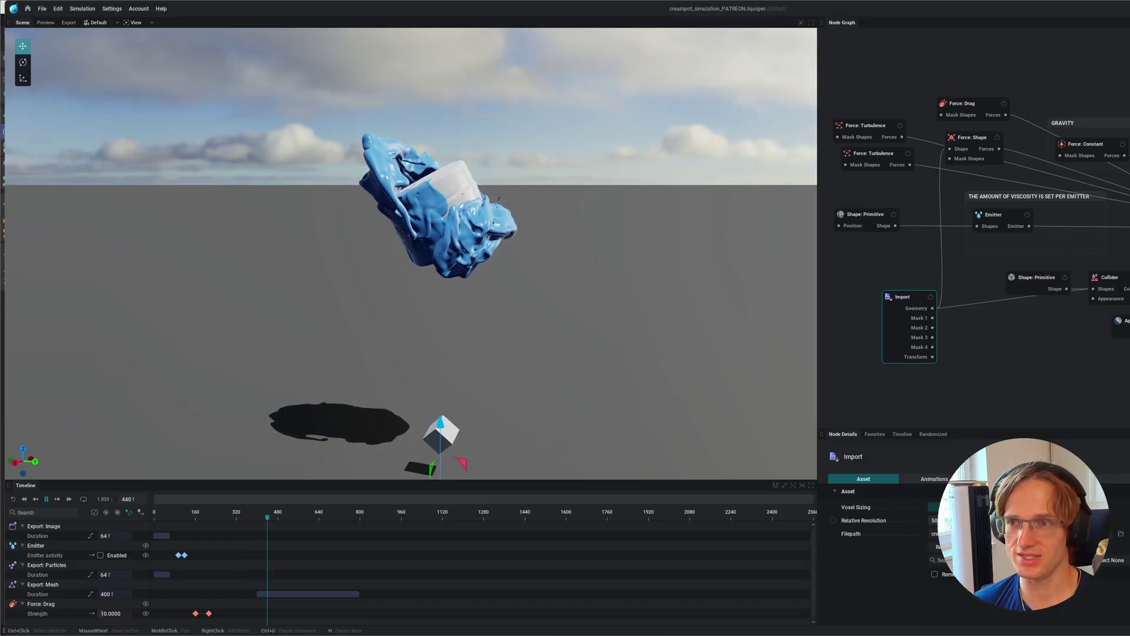
click(1128, 221)
drag(1065, 429, 1076, 218)
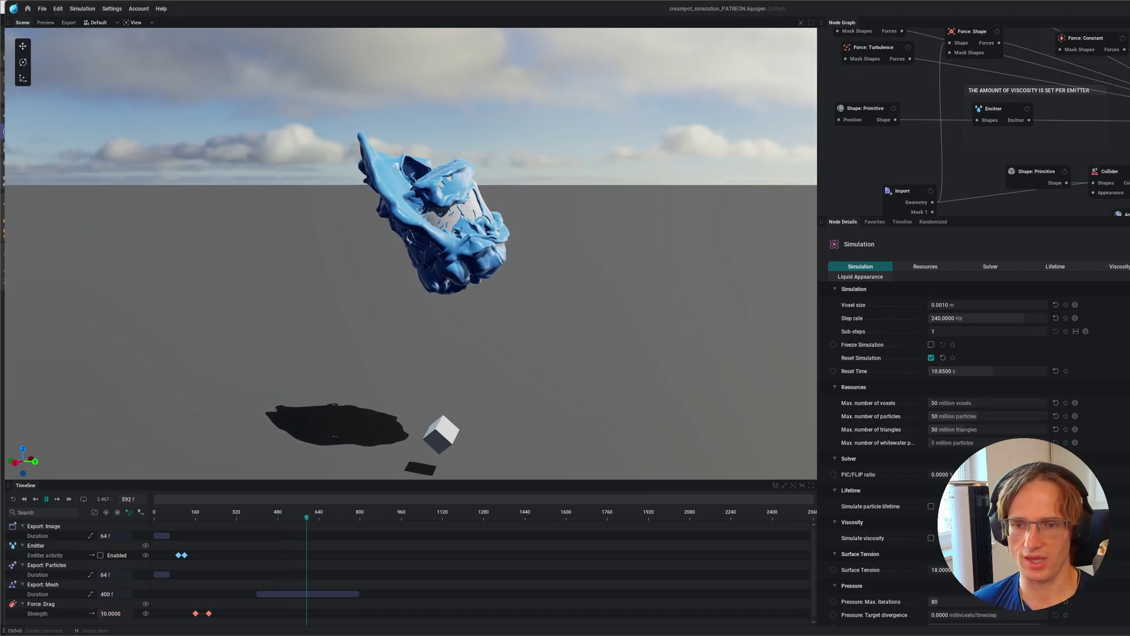
scroll(928, 448, down, 5)
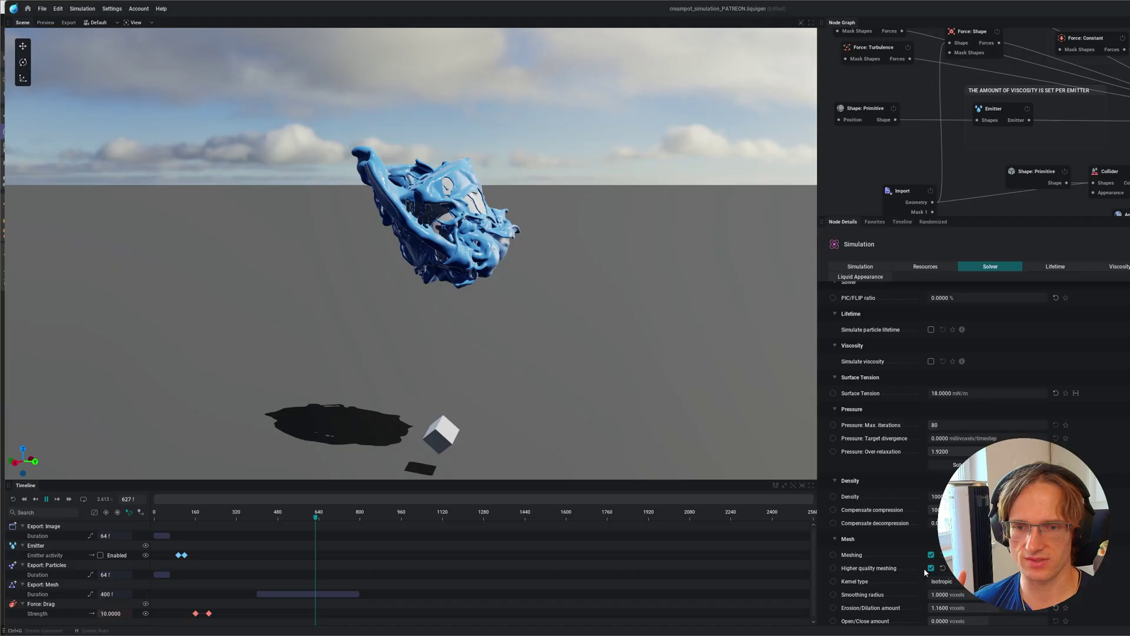
click(931, 568)
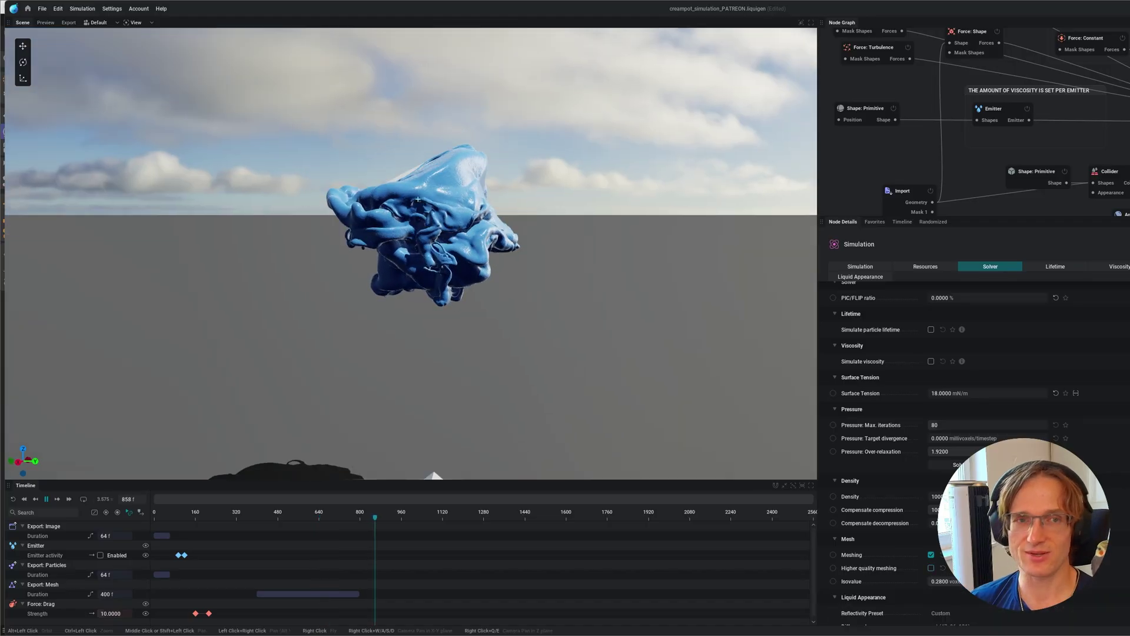
mouse_move(418, 199)
alt+mouse_down()
mouse_move(415, 236)
mouse_move(409, 191)
mouse_move(425, 197)
mouse_move(426, 219)
alt+mouse_up()
alt+drag(427, 268, 425, 215)
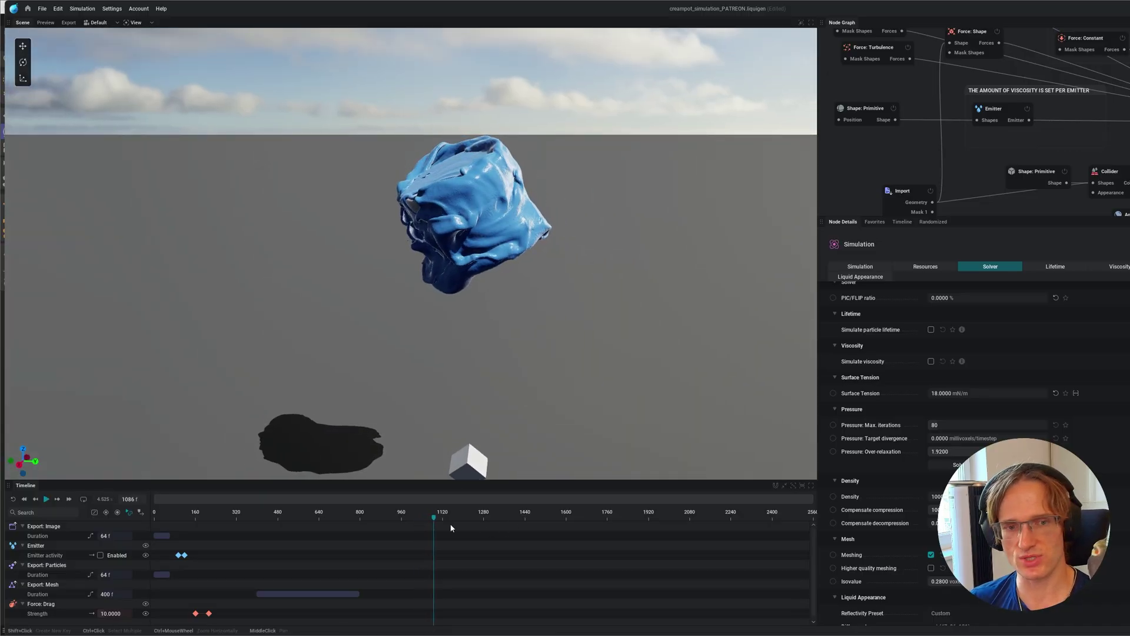
- Review the export format, frame range and output directory of the Export: Mesh node
middle_drag(1129, 192, 1001, 152)
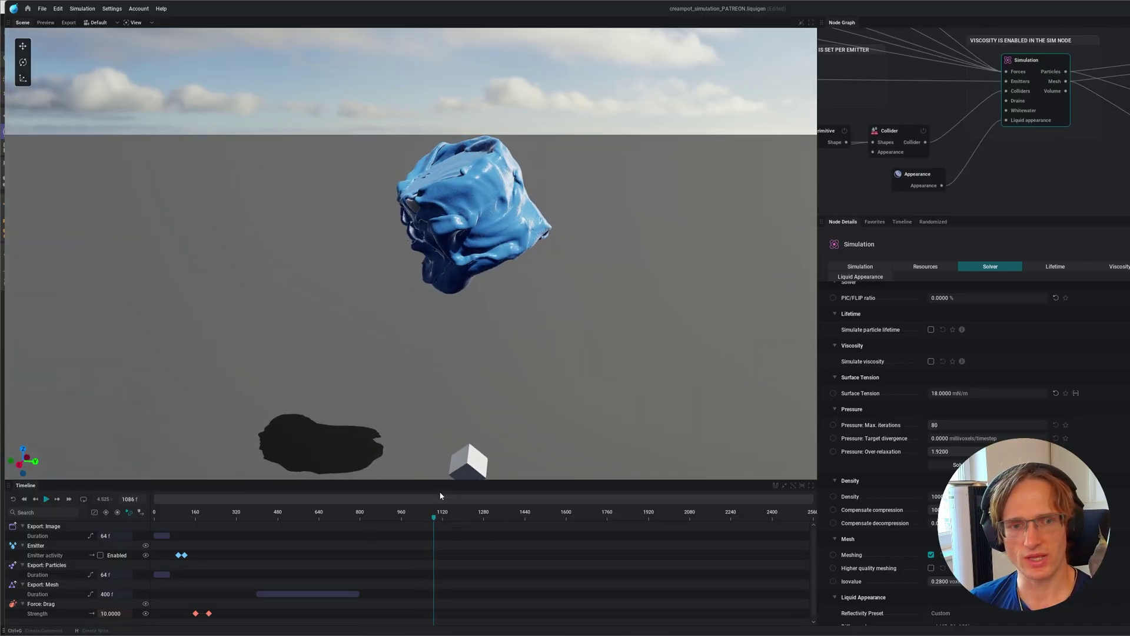
drag(439, 480, 441, 514)
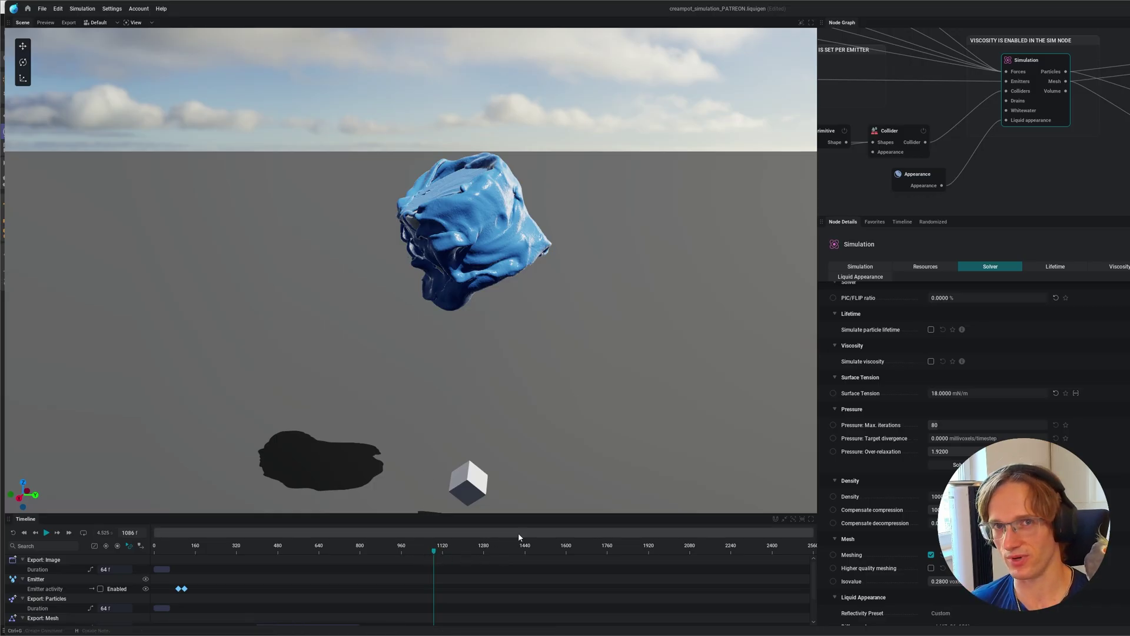
middle_drag(1124, 147, 1062, 139)
click(1127, 147)
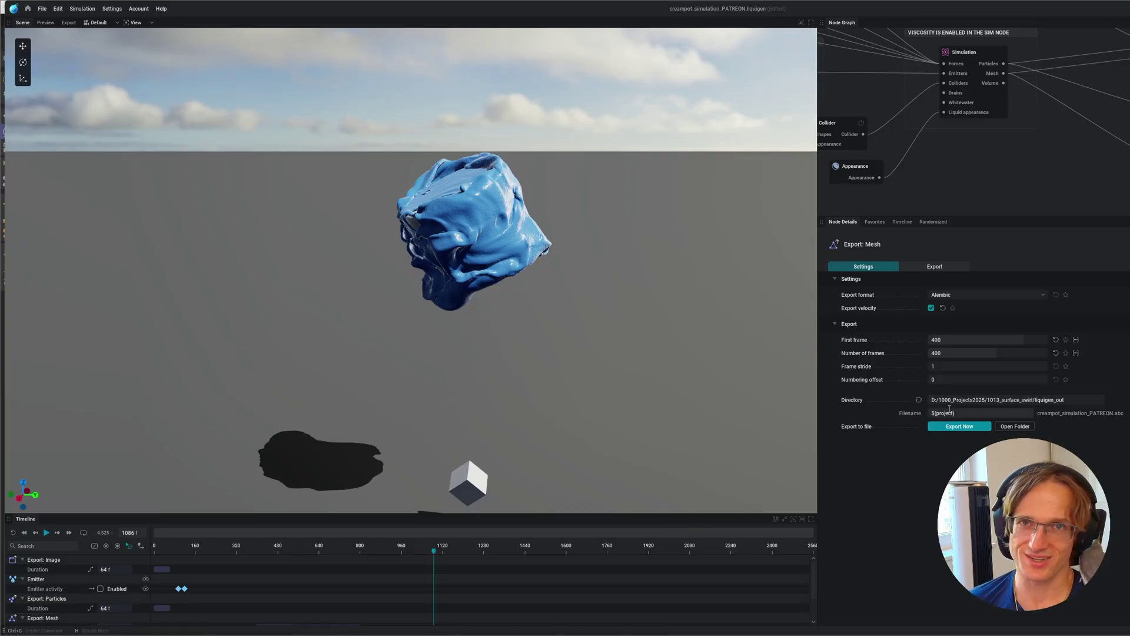
- Enlarge the node graph area and inspect the activity and behavior settings of the Force: Shape node
middle_drag(960, 176, 1006, 227)
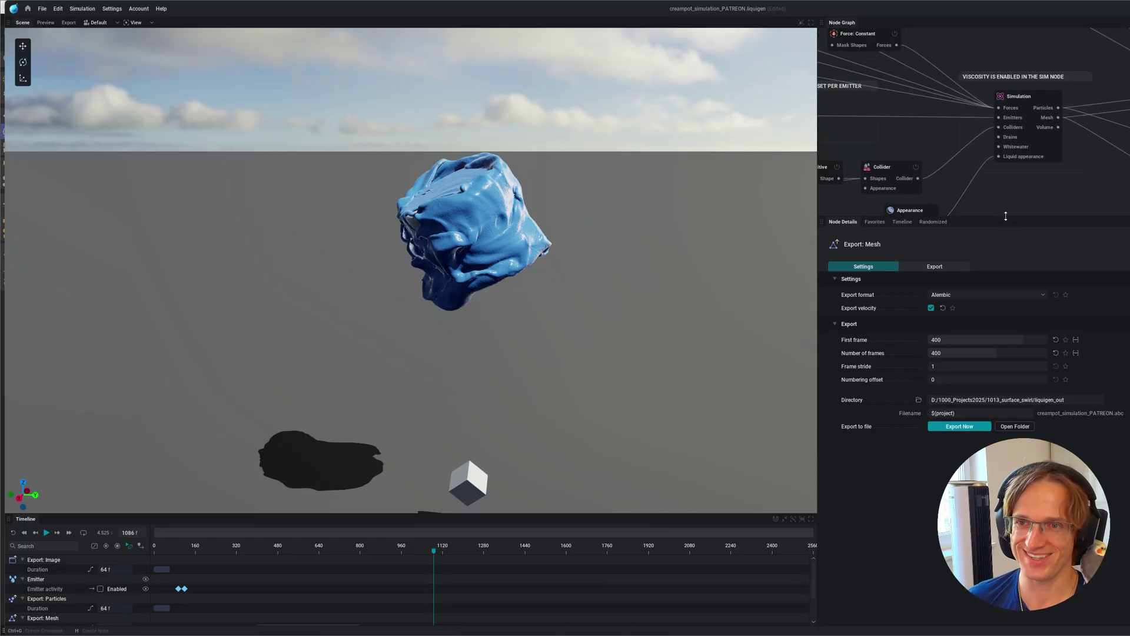
drag(1006, 216, 994, 383)
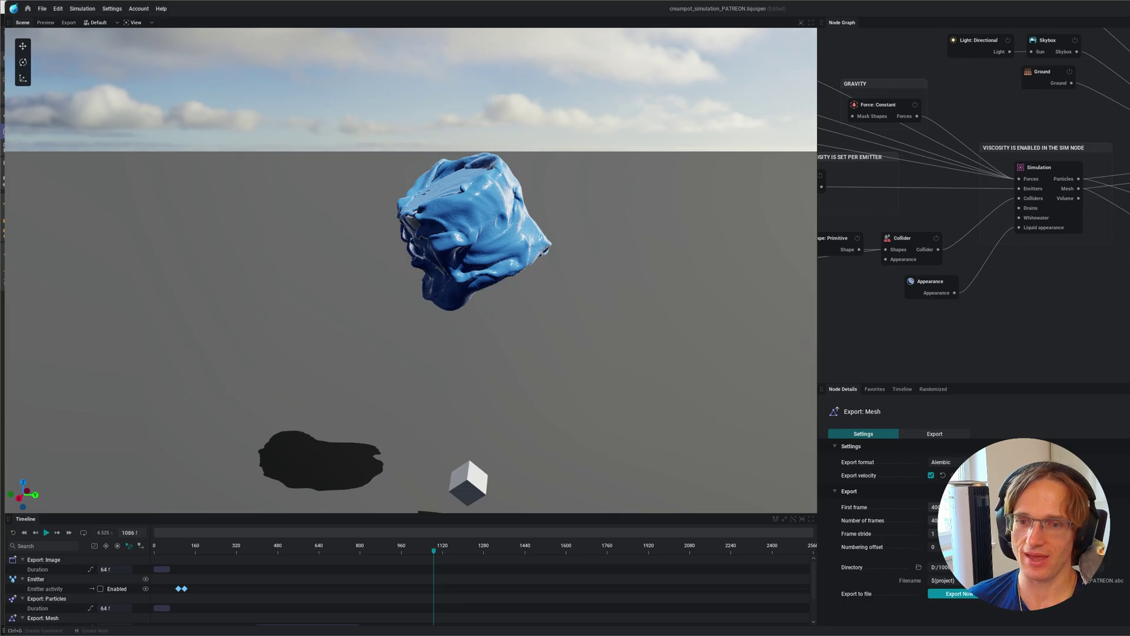
middle_drag(879, 305, 1035, 310)
scroll(1035, 311, down, 1)
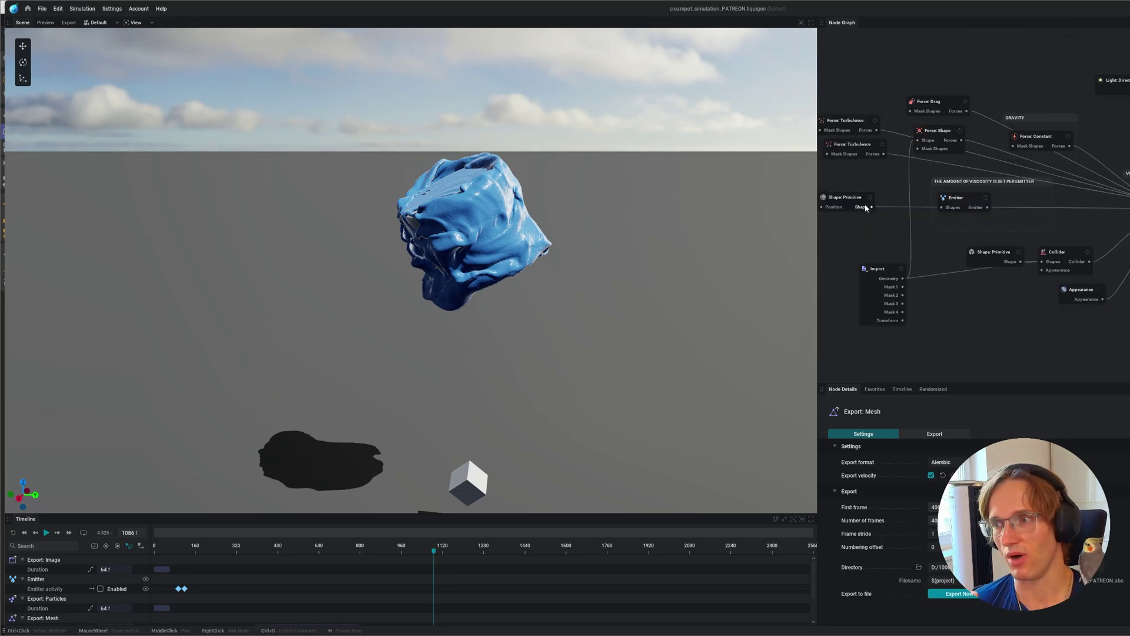
scroll(1030, 221, left, 2)
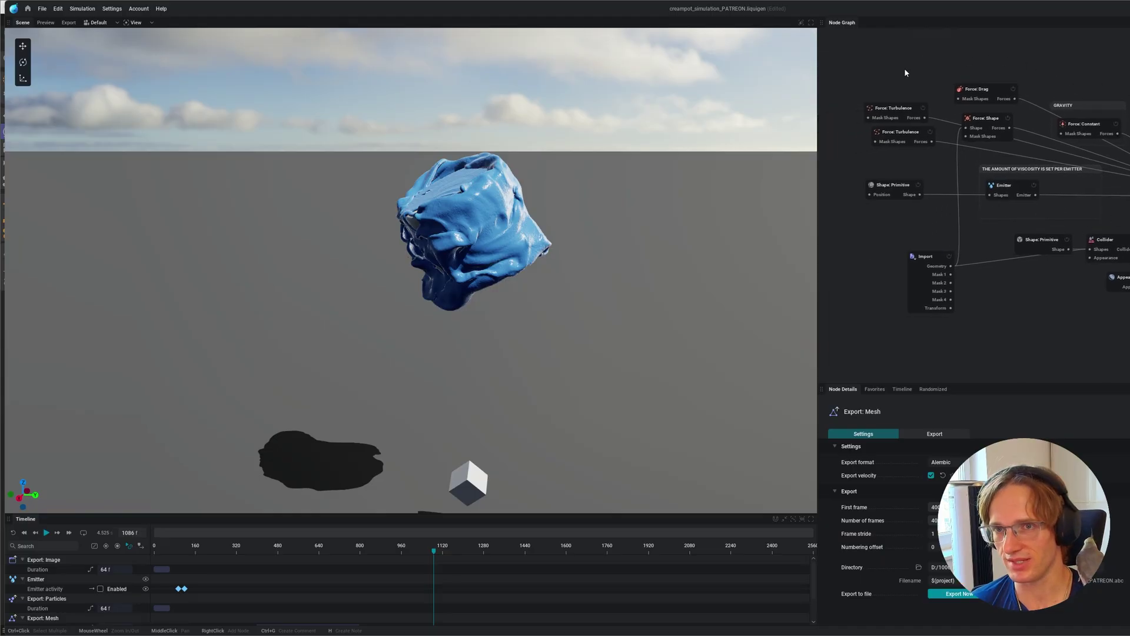
middle_drag(1025, 286, 1011, 283)
drag(858, 62, 895, 67)
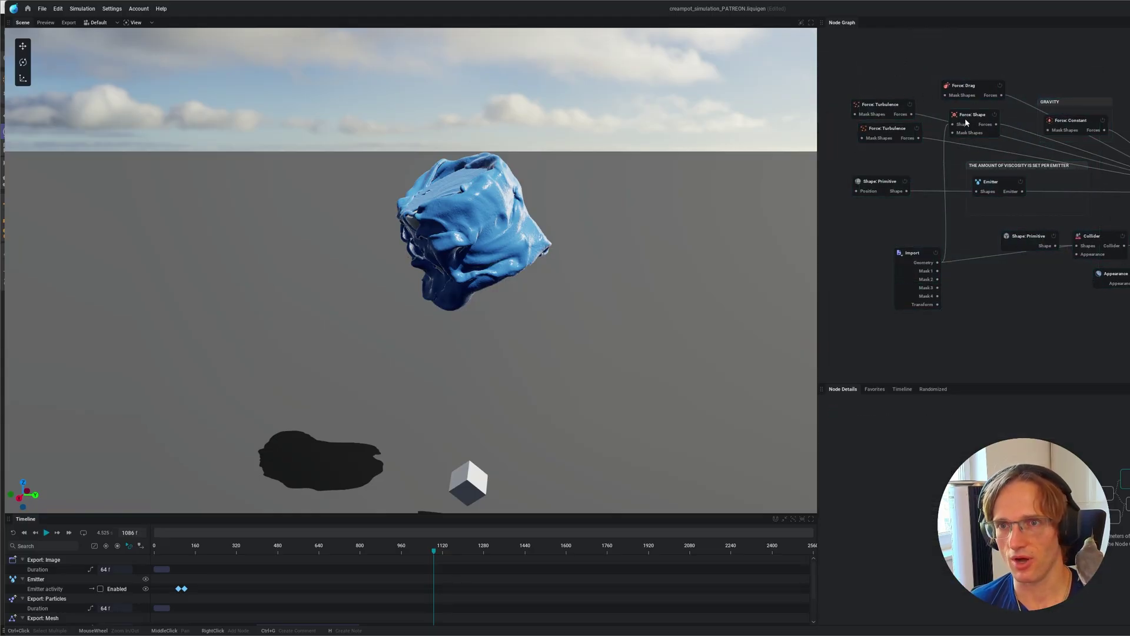
drag(966, 122, 971, 122)
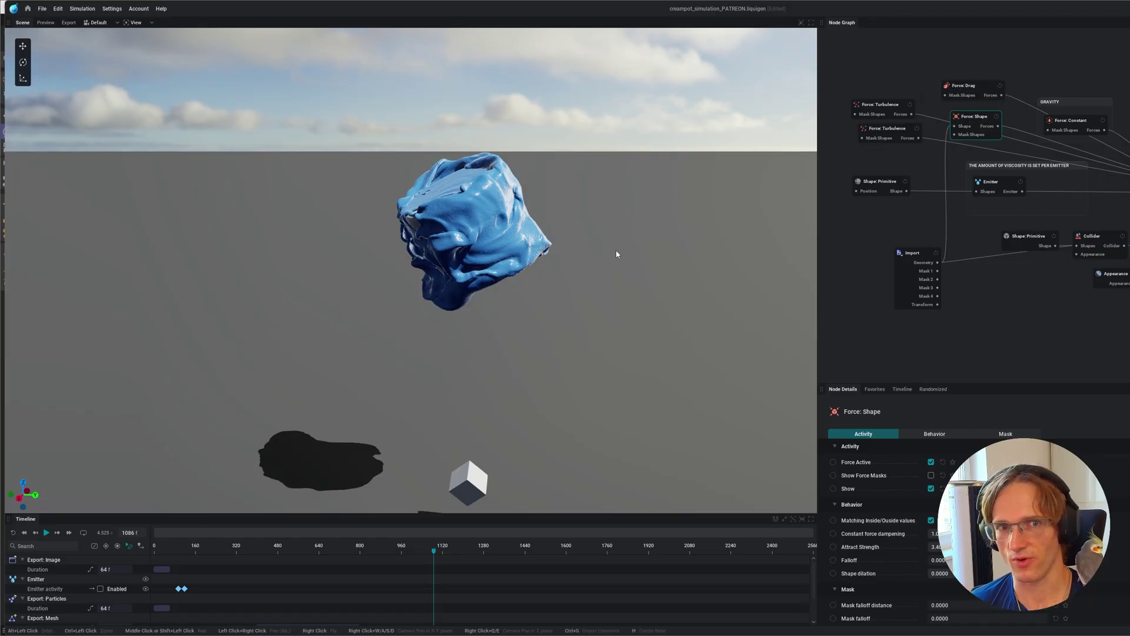
- Trace how the Import node's geometry feeds the Collider and Force: Shape nodes, checking each node's settings
click(914, 258)
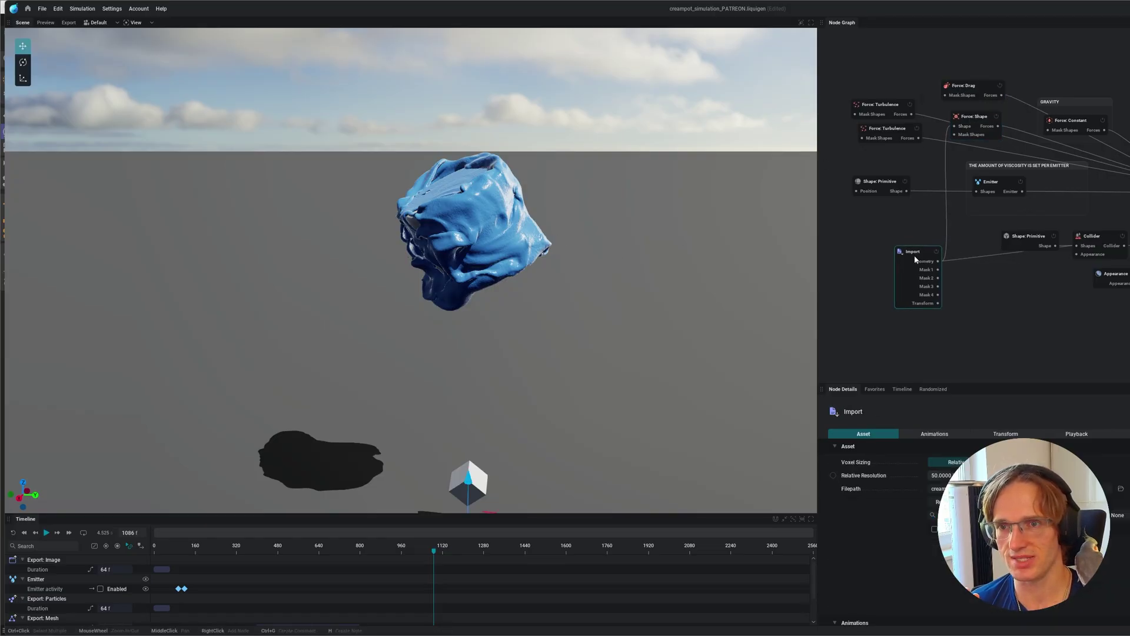
drag(924, 272, 923, 274)
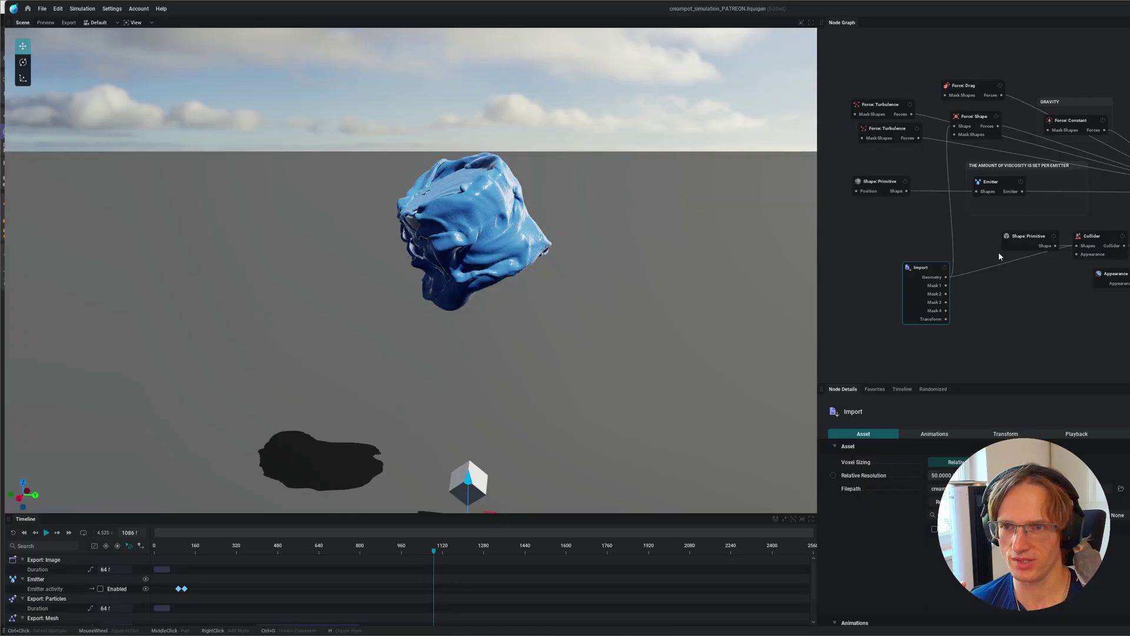
drag(1092, 243, 1103, 235)
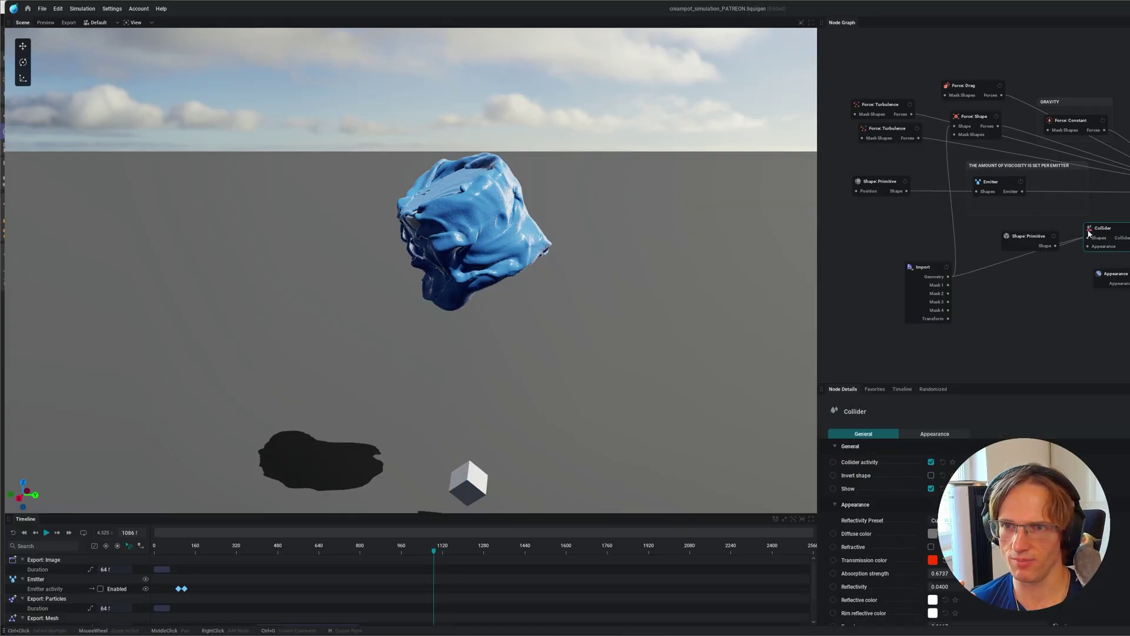
drag(970, 122, 984, 123)
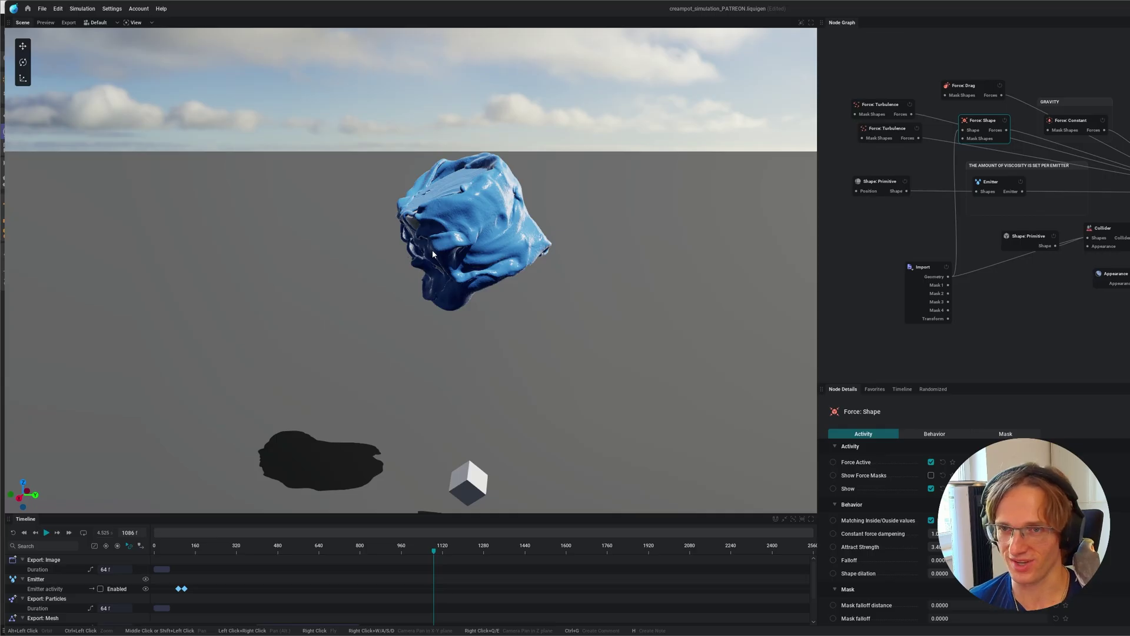
- Compare the scale and strength settings of the two Force: Turbulence nodes
scroll(922, 115, up, 2)
click(922, 101)
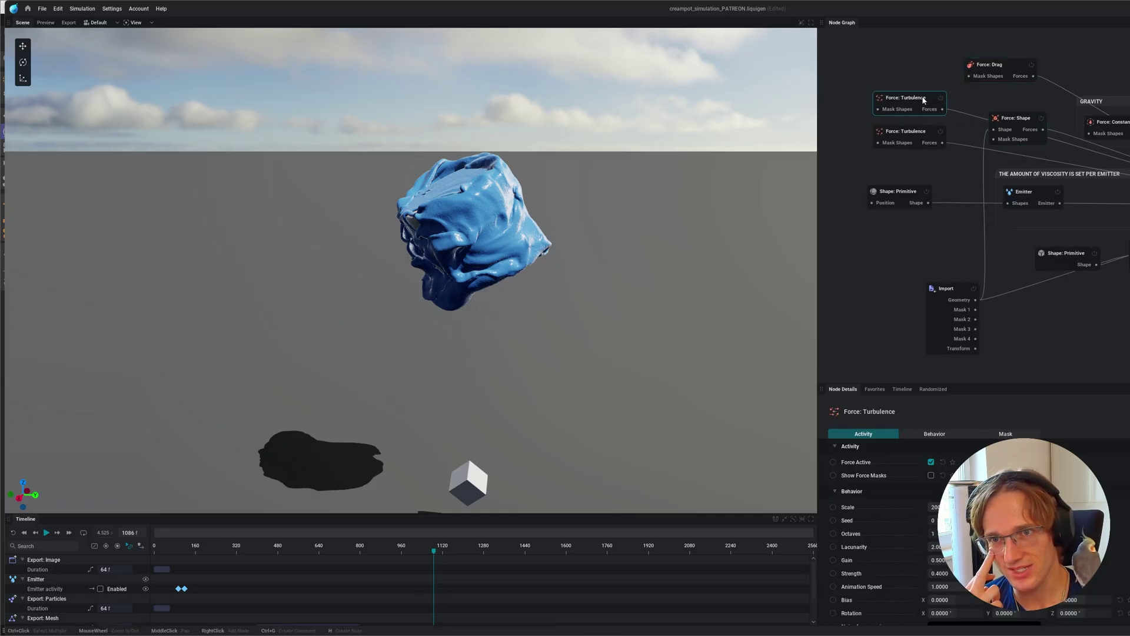
click(924, 133)
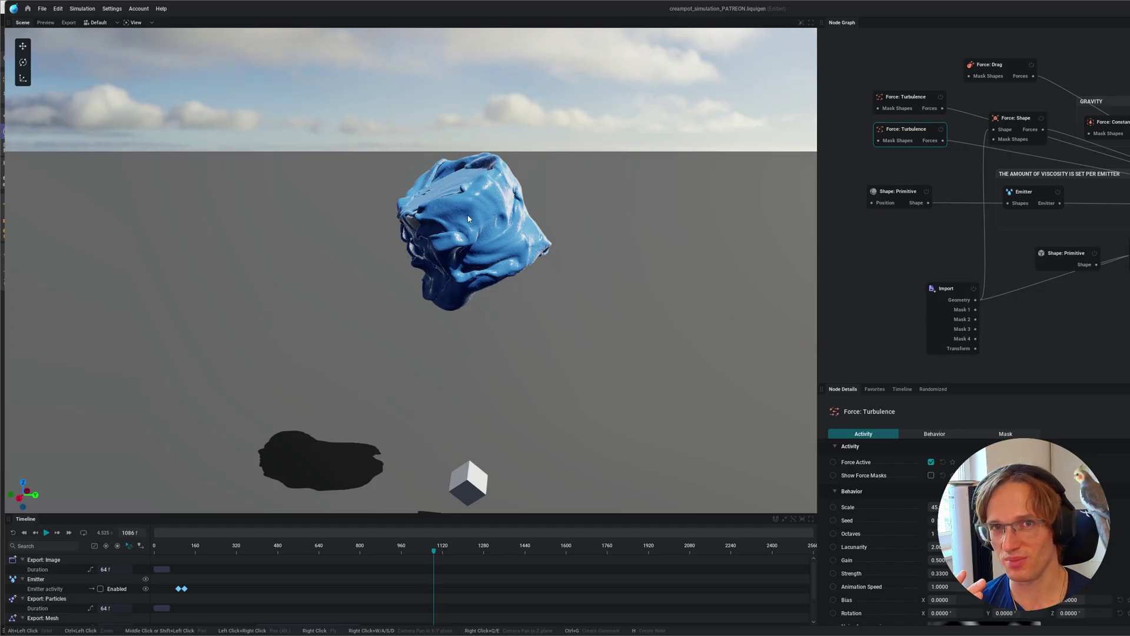
click(901, 98)
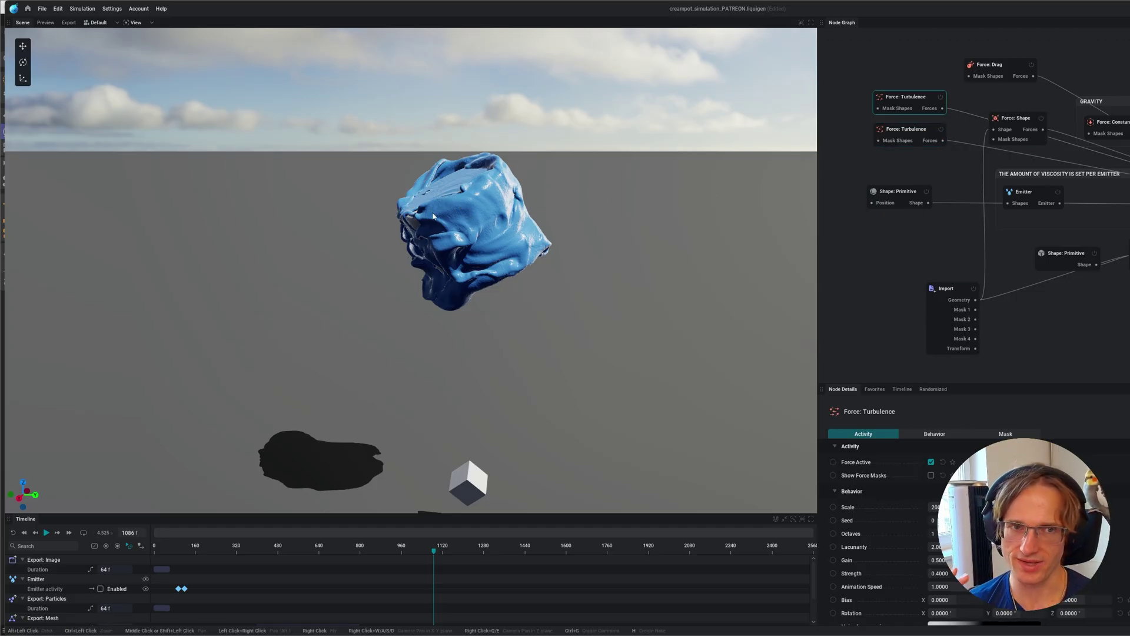
click(899, 137)
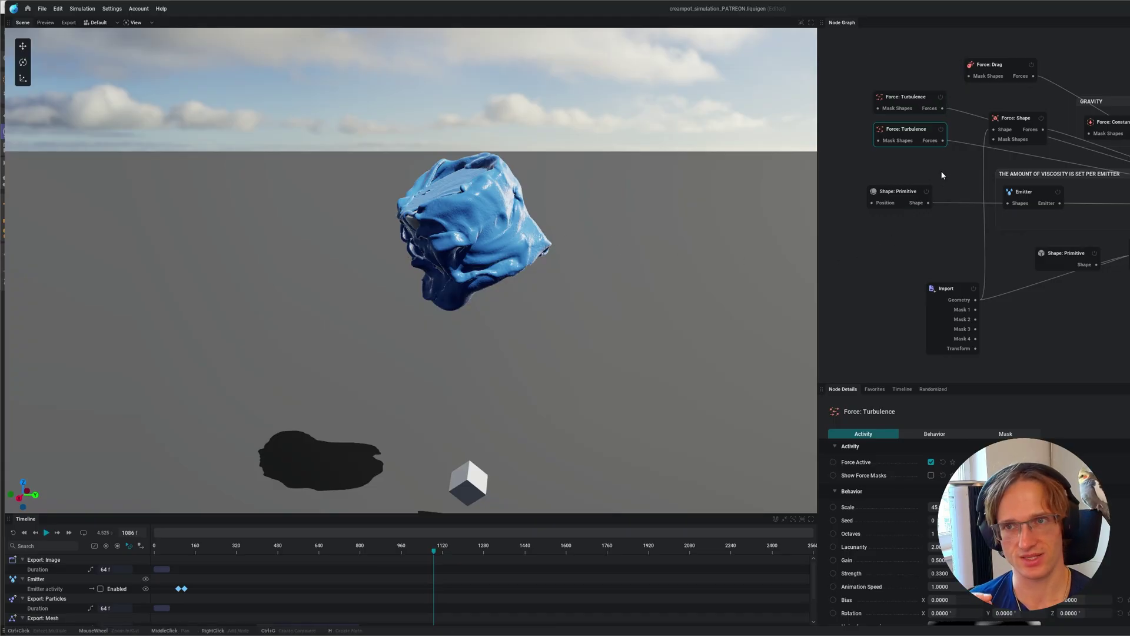
middle_drag(941, 171, 929, 181)
drag(853, 69, 898, 151)
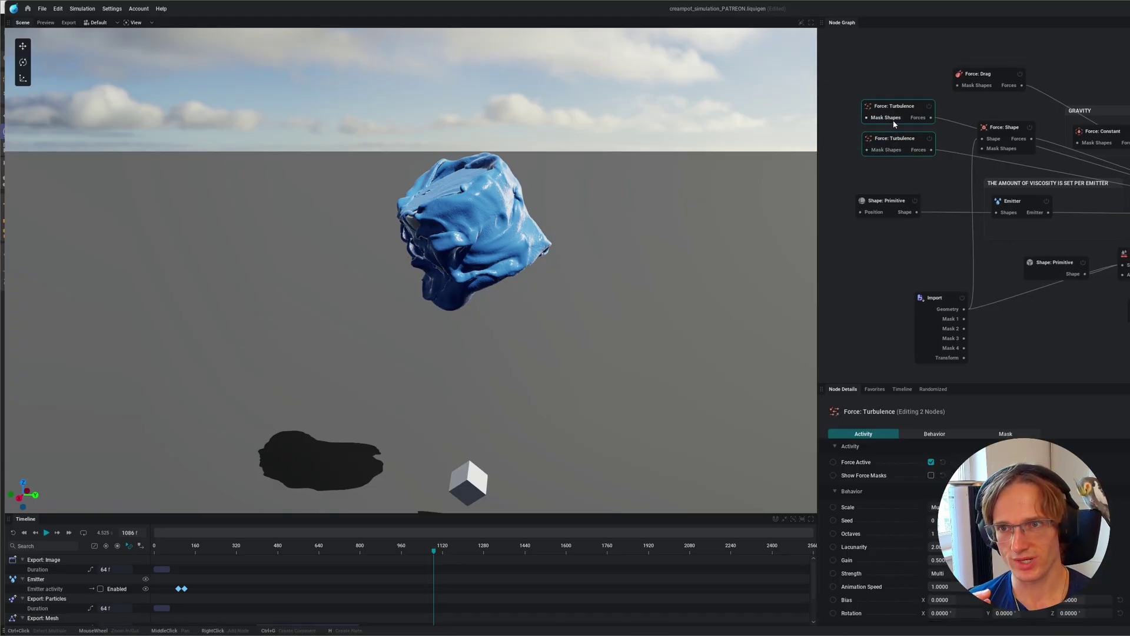
- Lower the Attract Strength of the Force: Shape node to about 2.5 and rerun the simulation, pausing once the liquid surrounds the pot
click(1022, 129)
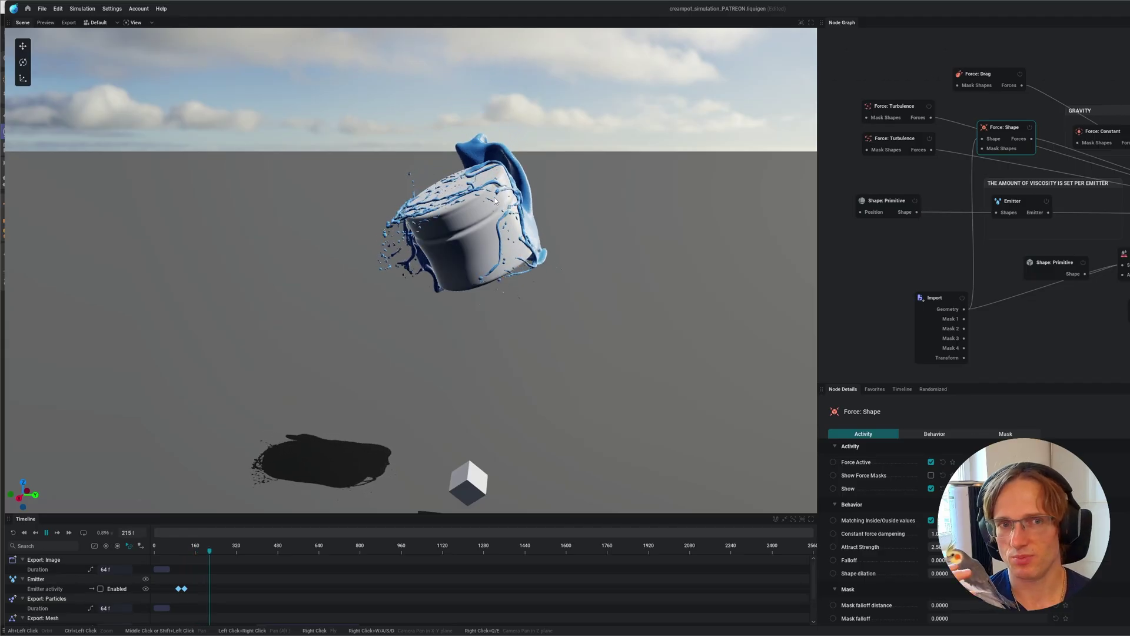
alt+drag(544, 275, 420, 246)
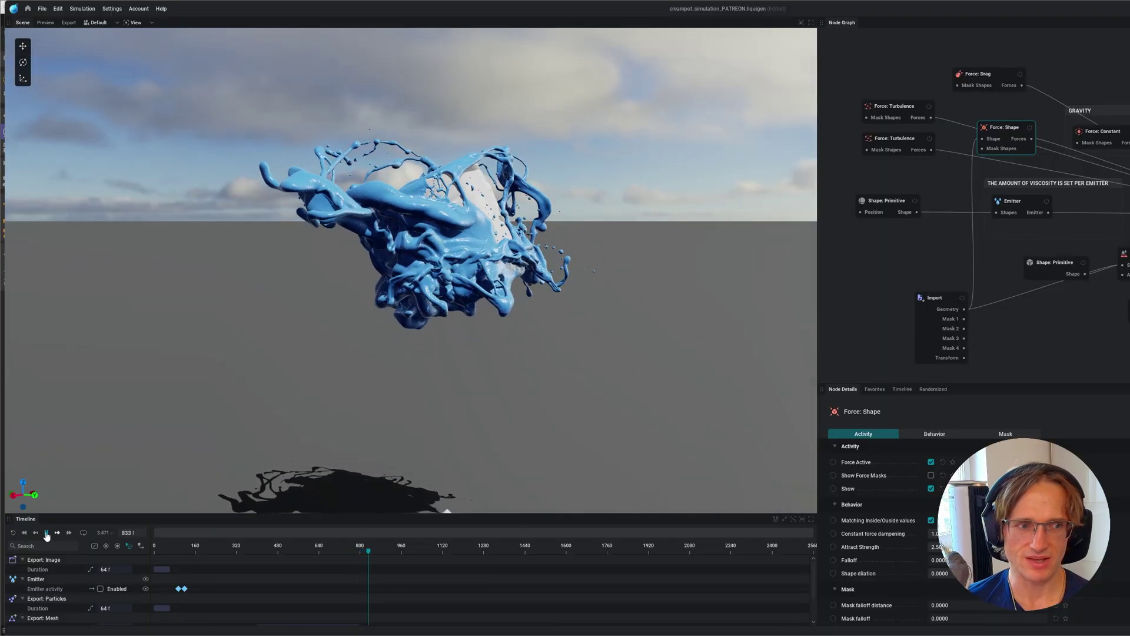
key(space)
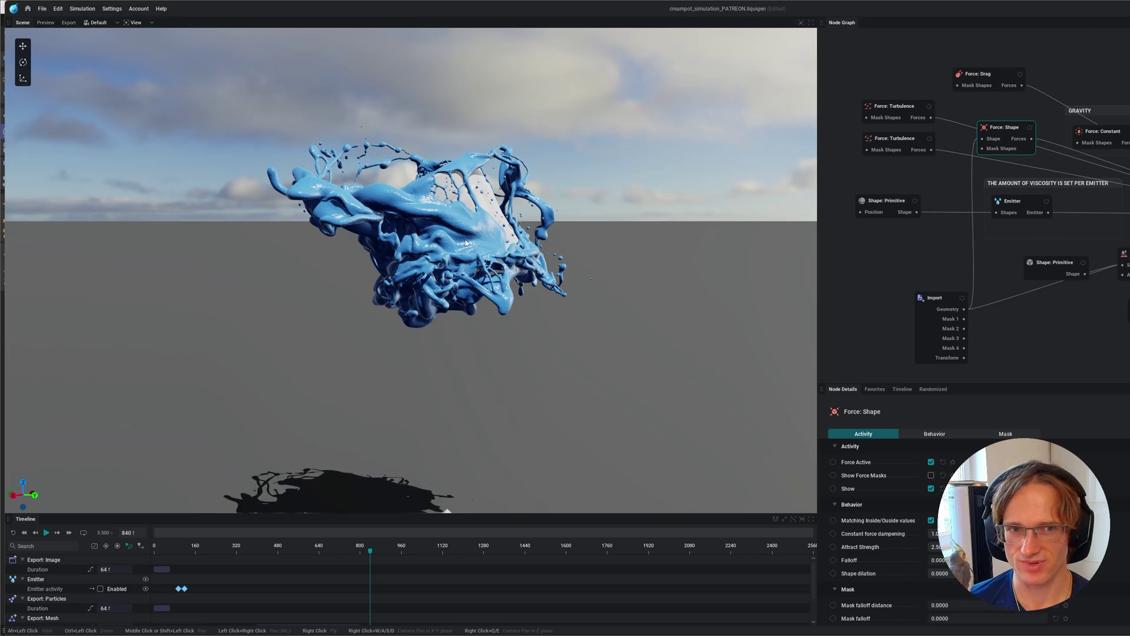
- Set the lower Force: Turbulence node to scale 70 and strength 0.1, and rerun the simulation from frame 0
click(905, 138)
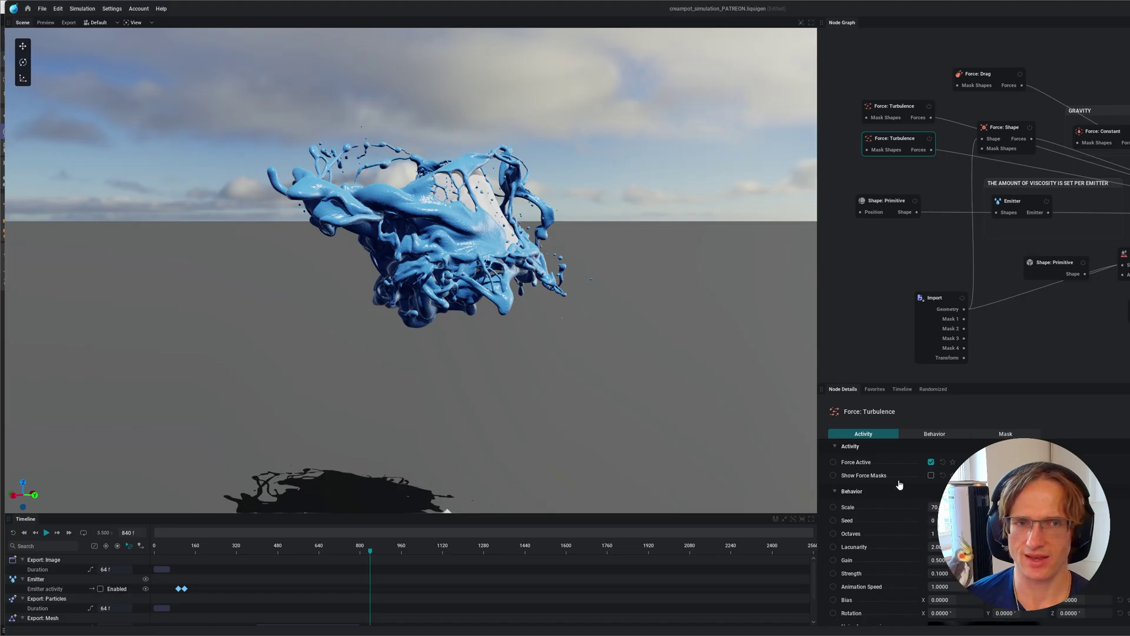
click(24, 533)
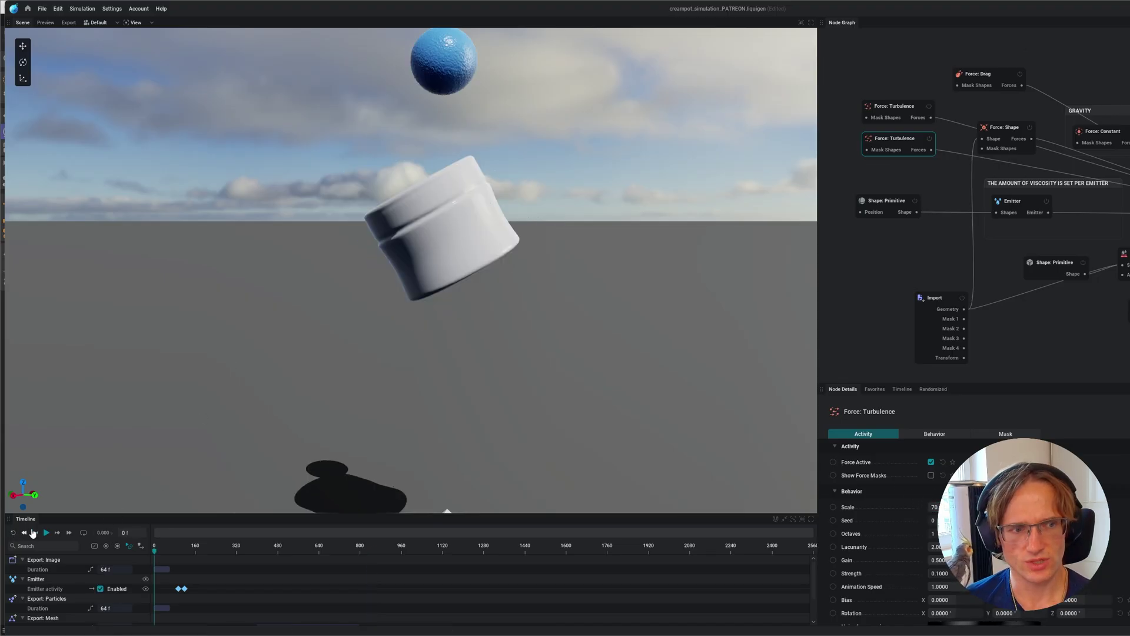
alt+drag(422, 227, 539, 207)
alt+drag(389, 235, 511, 259)
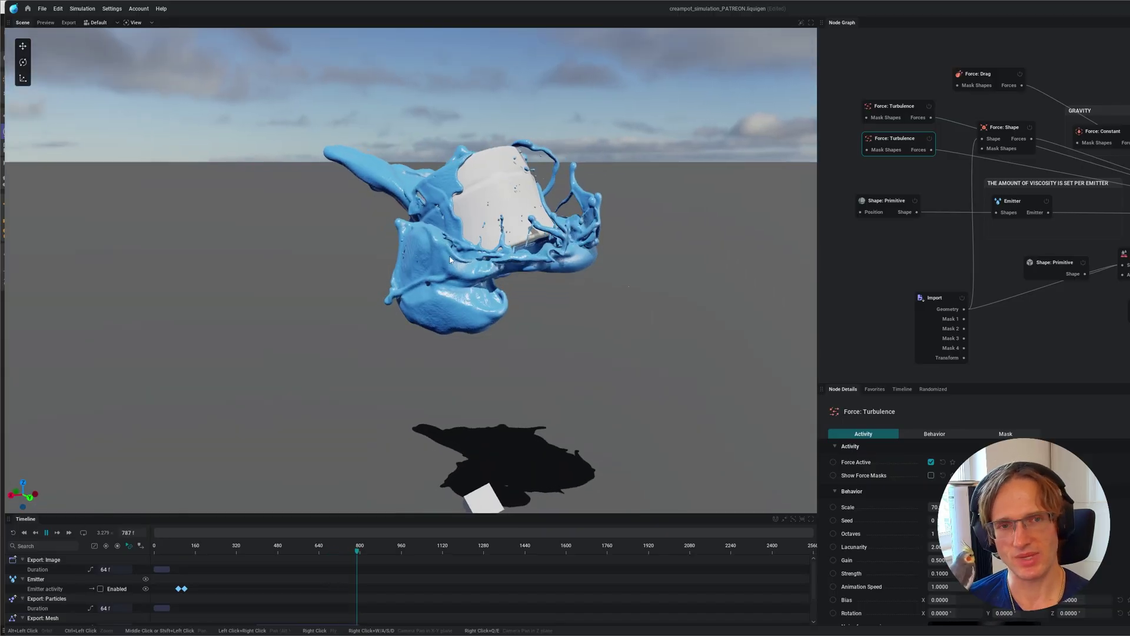
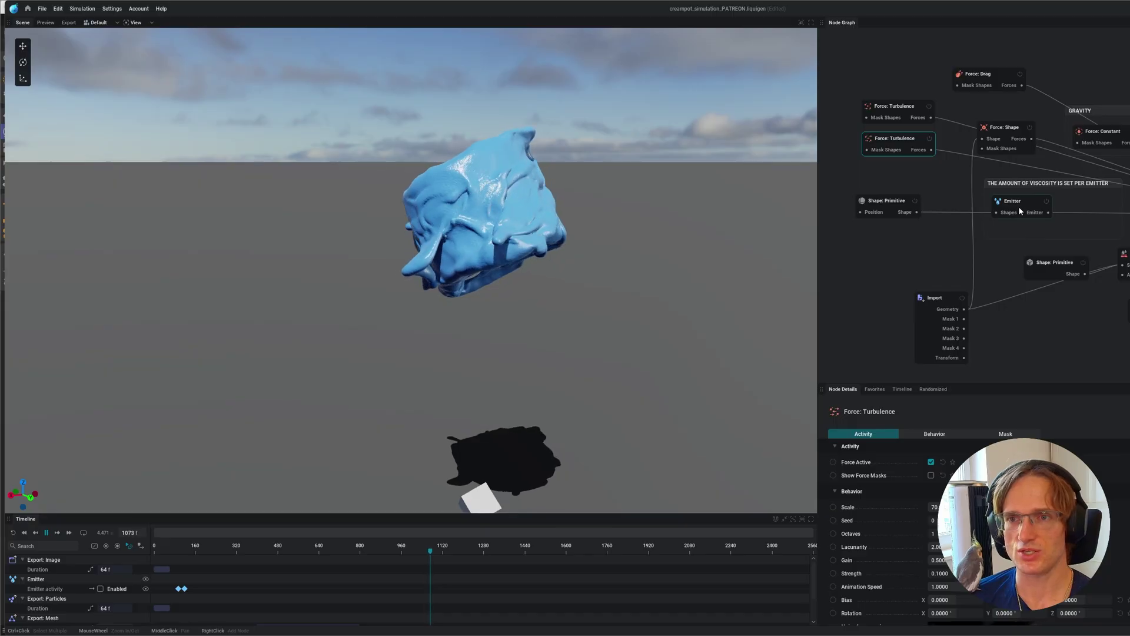
- Set the Simulation node's Surface Tension to 30 mN/m and let the simulation run before pausing it
click(1019, 206)
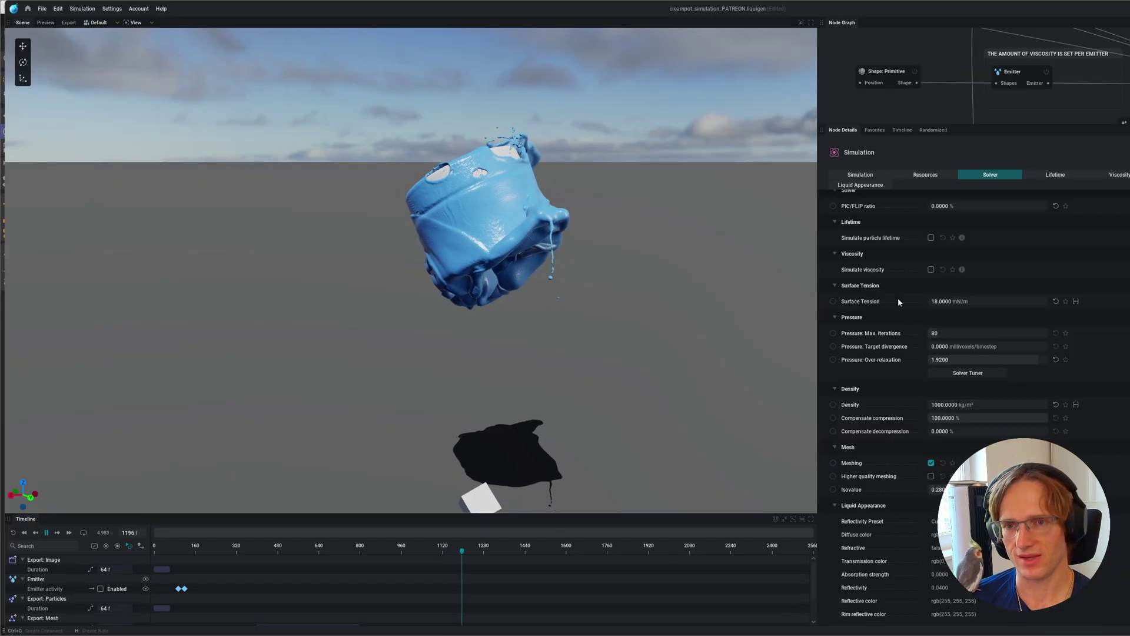
click(941, 301)
text(30)
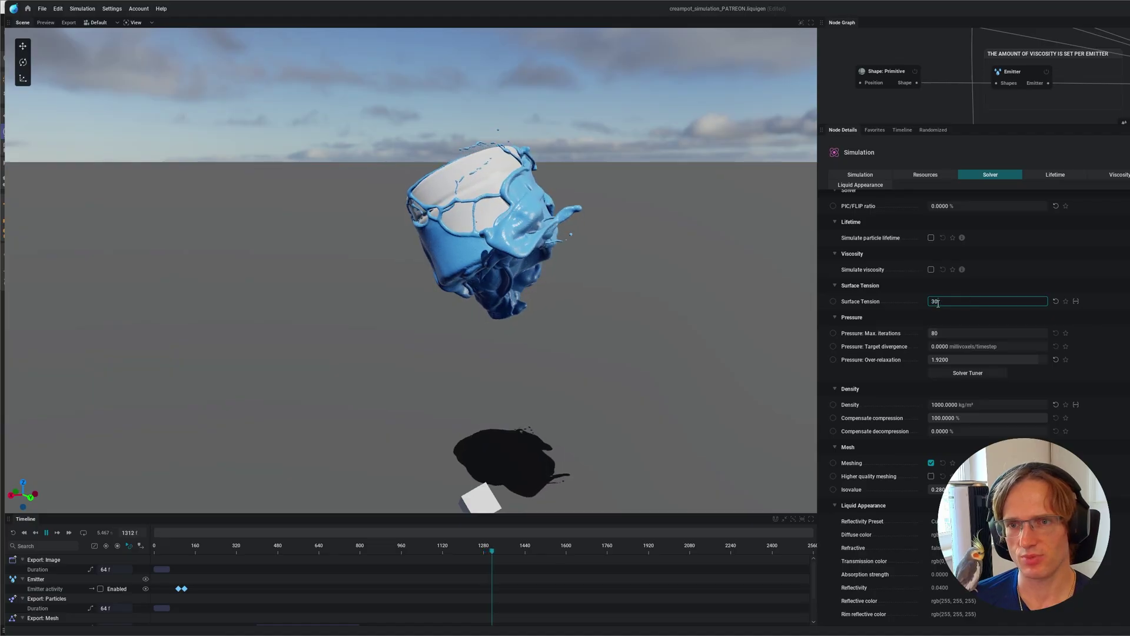
key(Return)
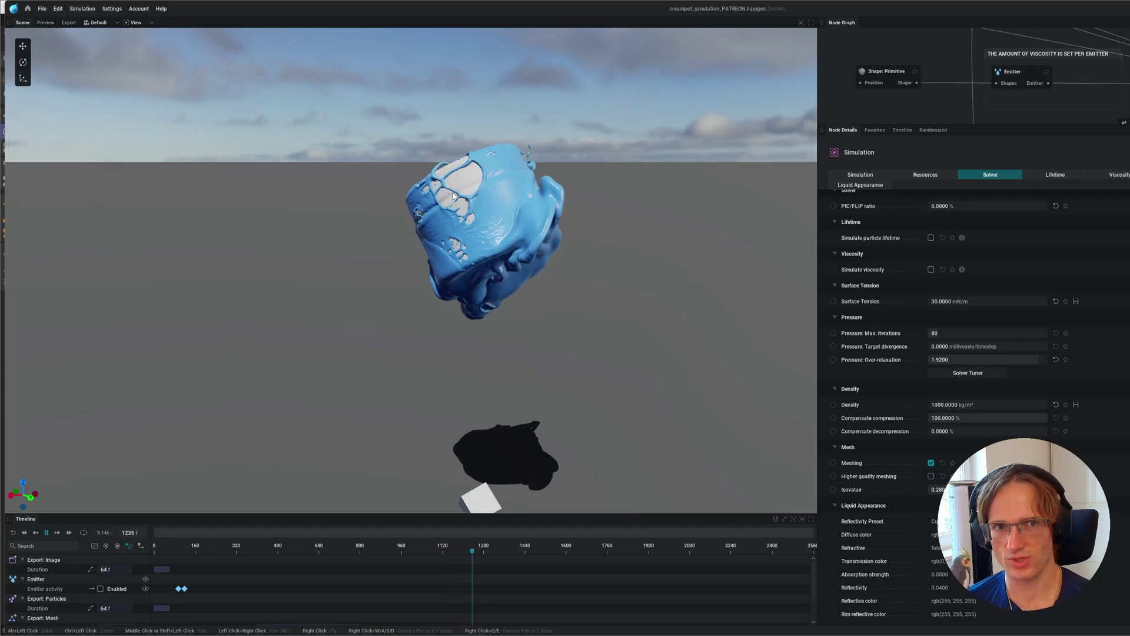
click(46, 533)
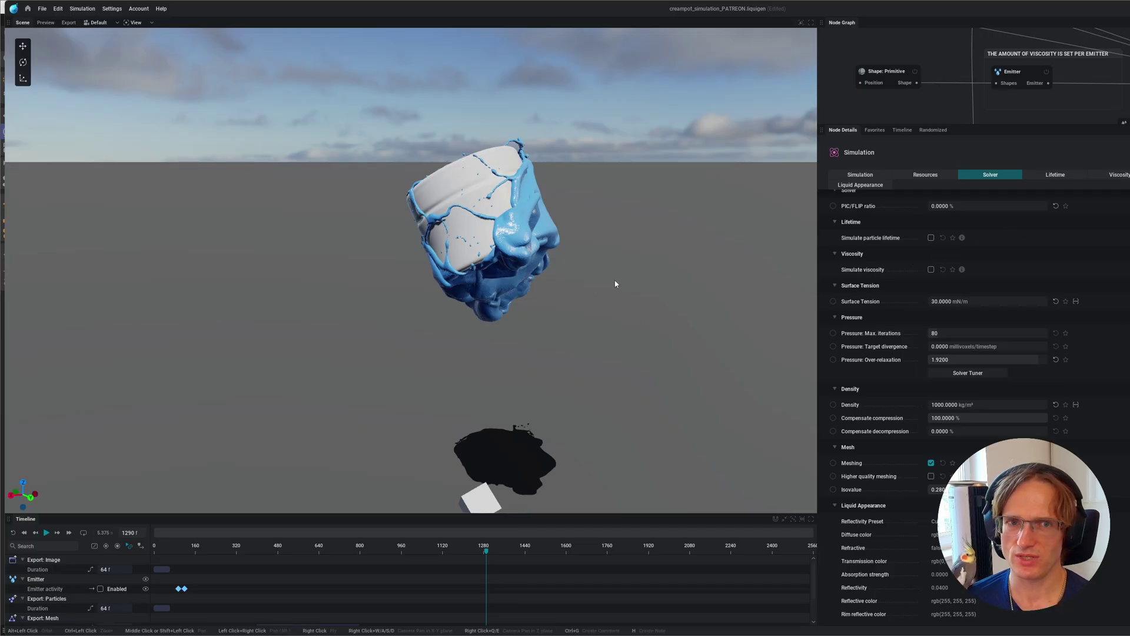
- Check the Sub-steps setting of the Simulation node alongside its voxel size and step rate
scroll(999, 402, up, 3)
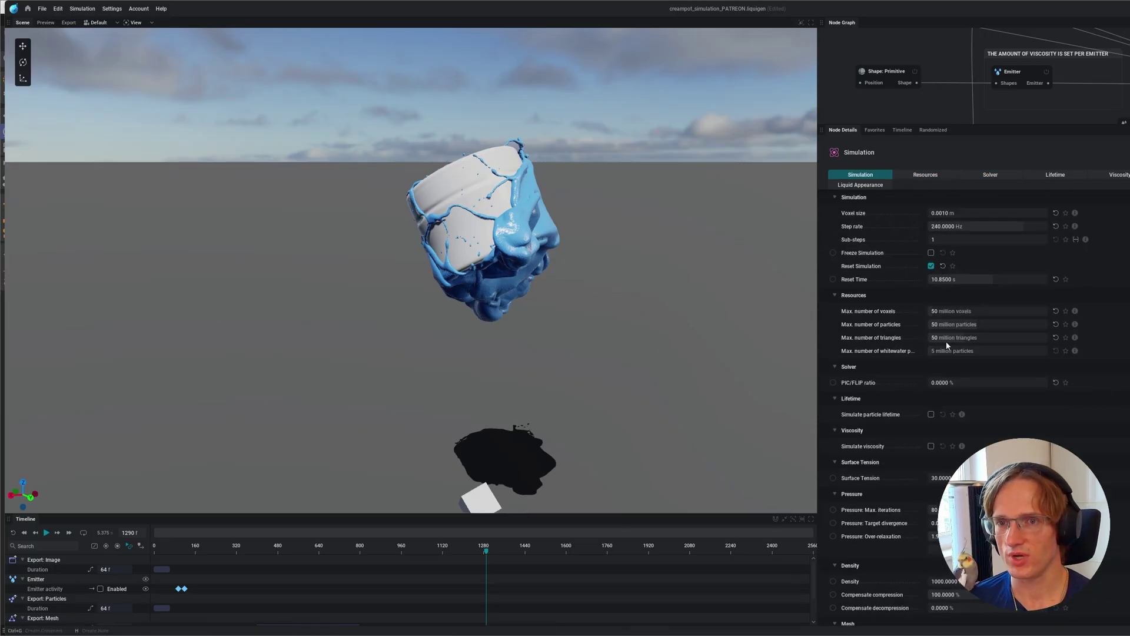
mouse_move(893, 240)
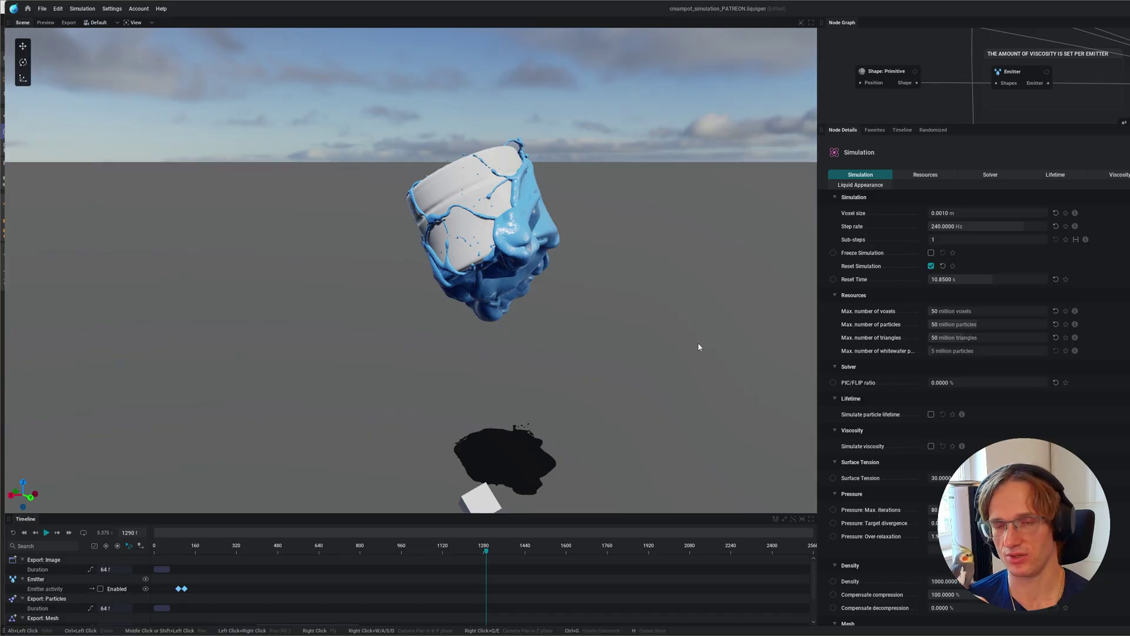
click(920, 240)
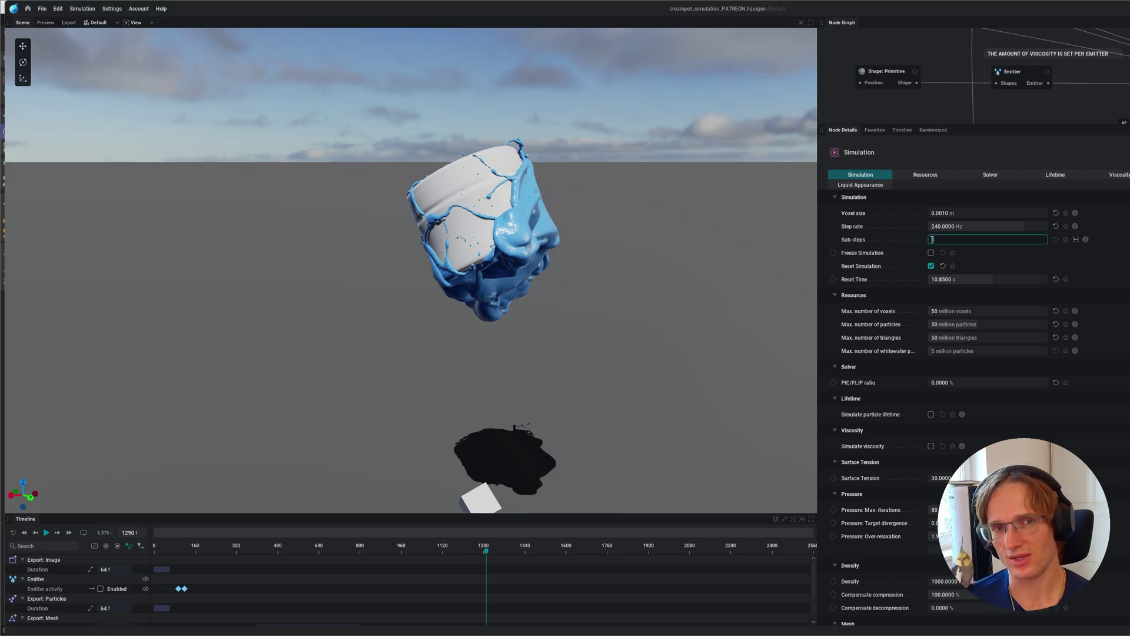
click(1118, 260)
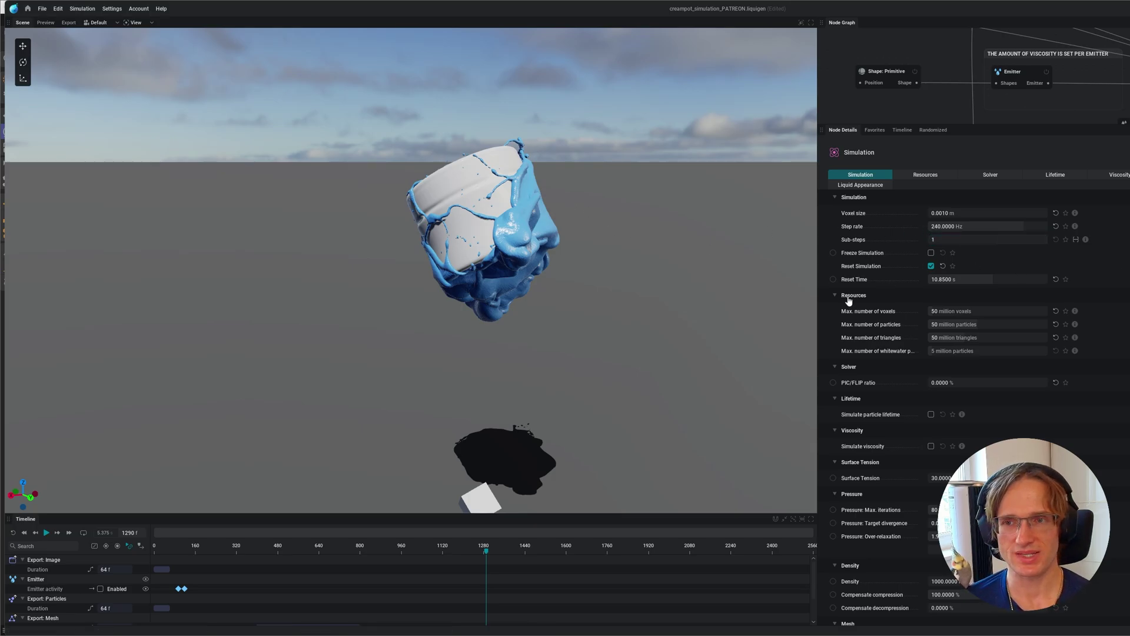
- Enable Simulate viscosity on the Simulation node, enlarge the node graph and check the Emitter's dynamic viscosity coefficient
scroll(1109, 398, down, 3)
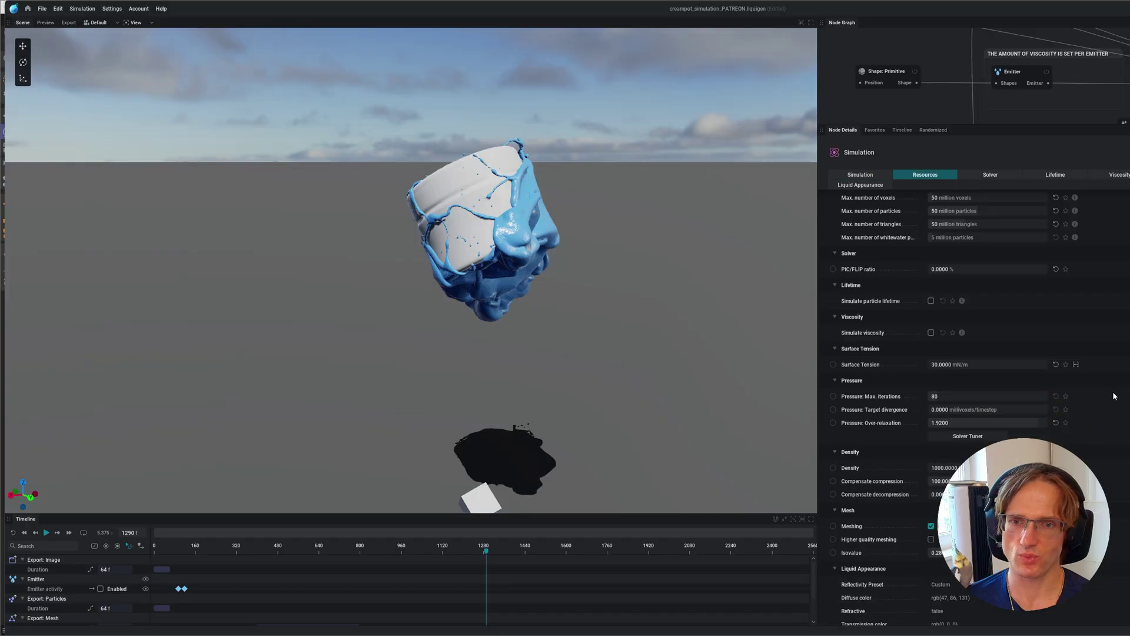
mouse_move(880, 326)
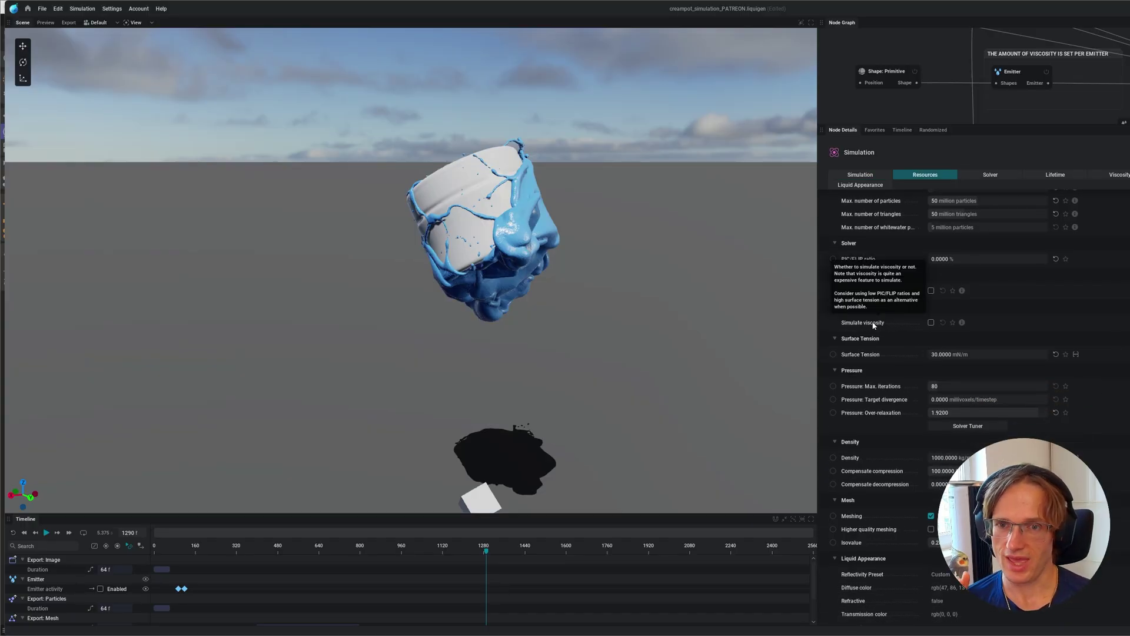
click(931, 323)
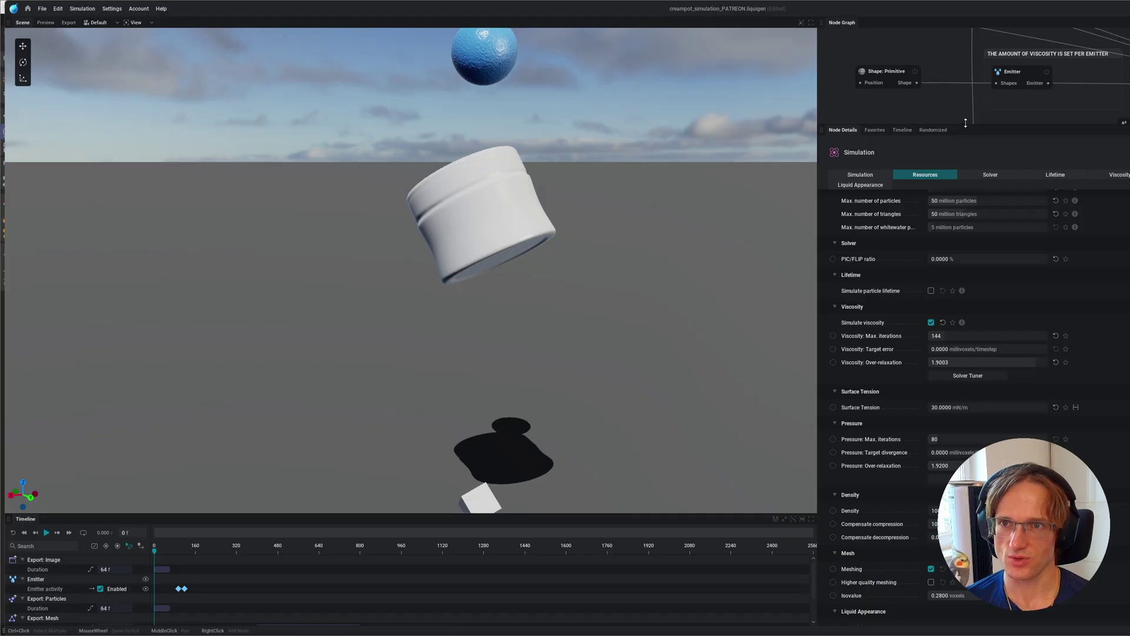
drag(972, 124, 971, 236)
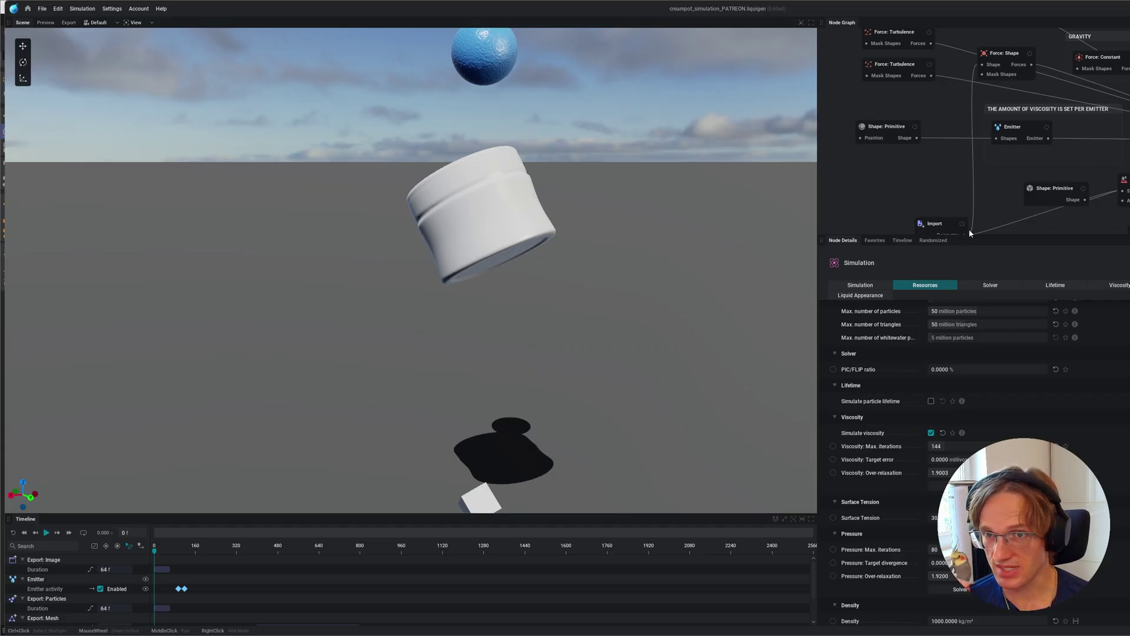
click(1014, 128)
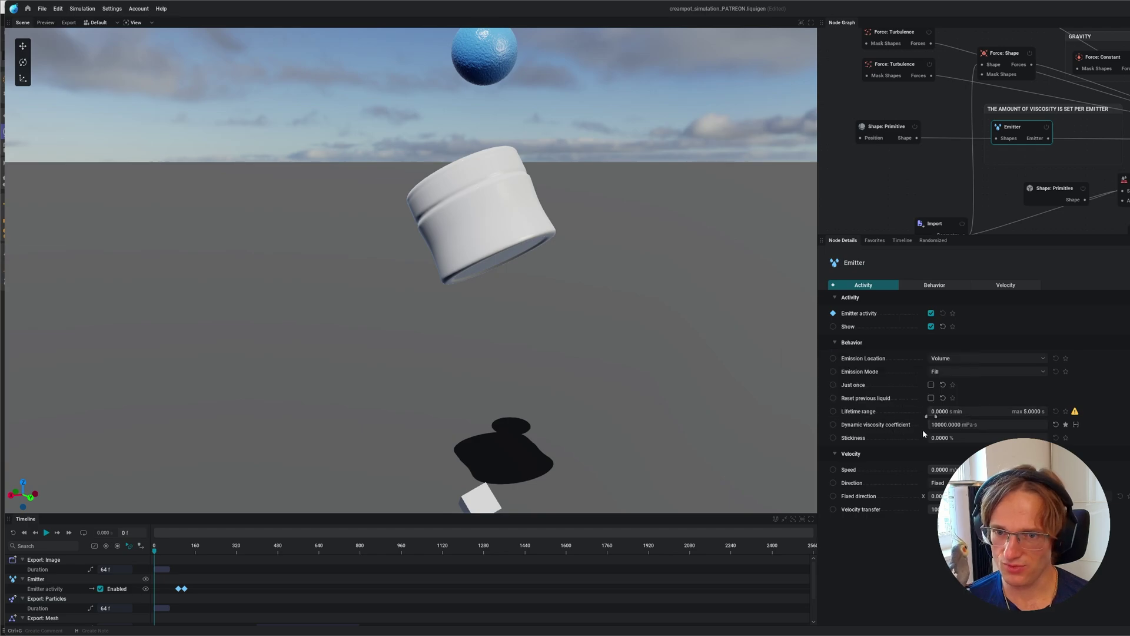
mouse_move(868, 430)
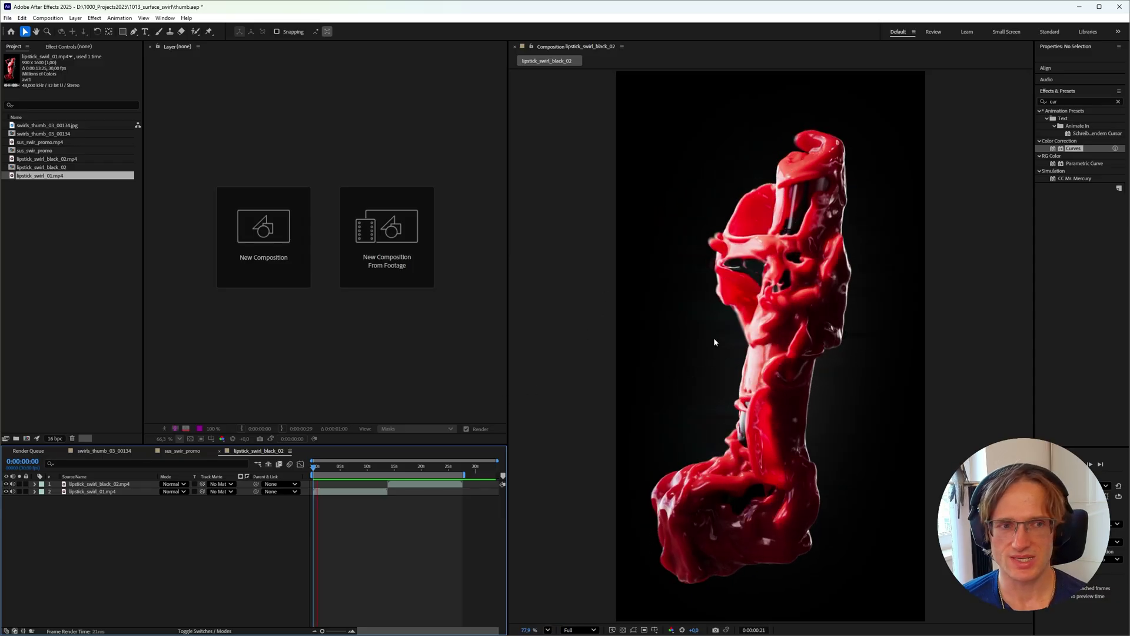
- Switch to After Effects and preview the sus_swir_promo composition, stopping playback after viewing the cream swirls
click(179, 451)
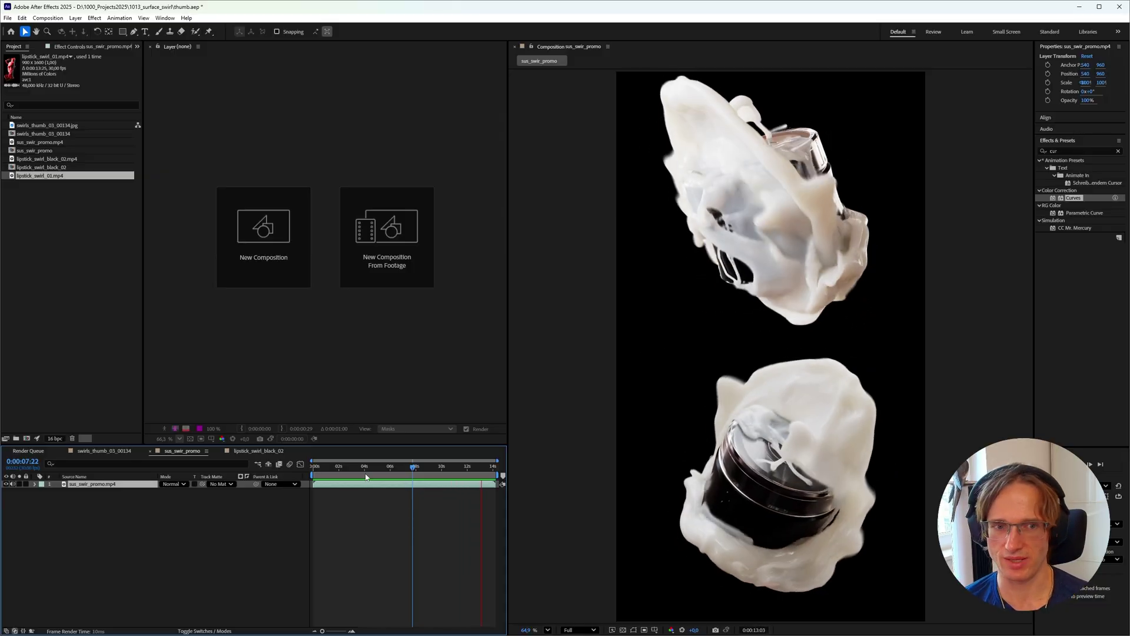
key(space)
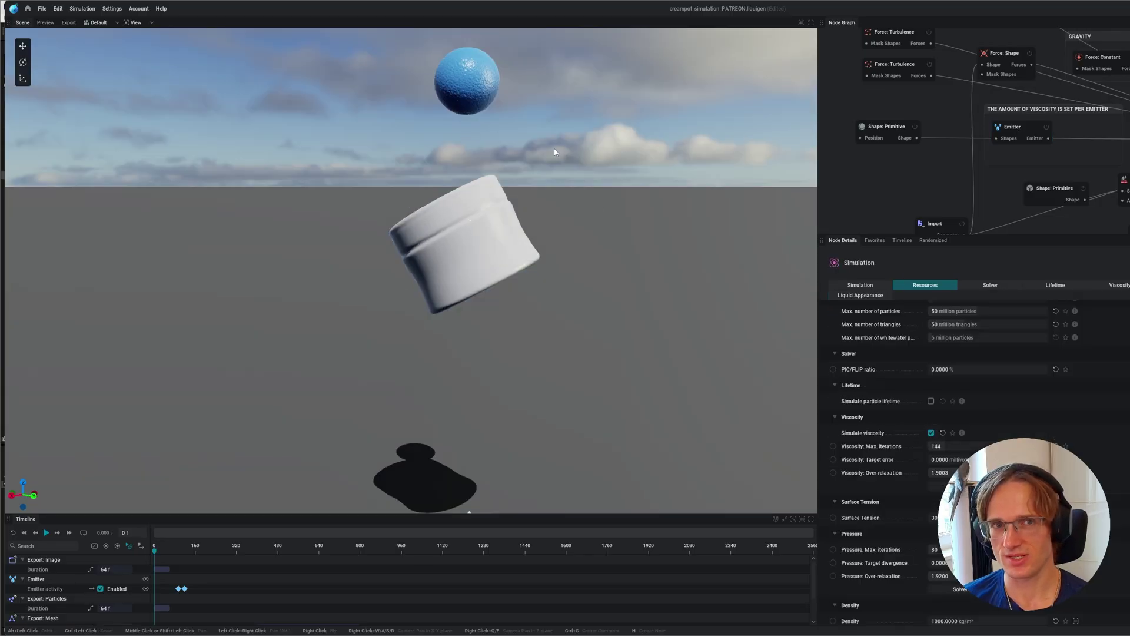
- Switch back to LiquiGen and run the simulation with viscosity enabled, viewing the liquid on the pot from several angles
middle_drag(469, 226, 478, 227)
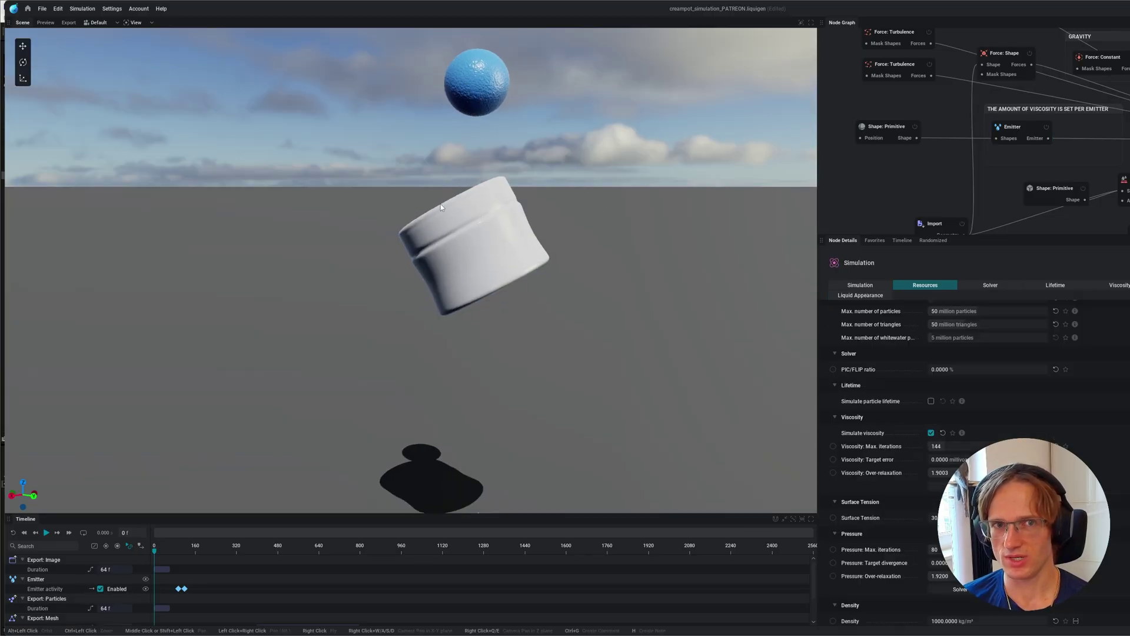
alt+drag(440, 206, 452, 198)
click(46, 533)
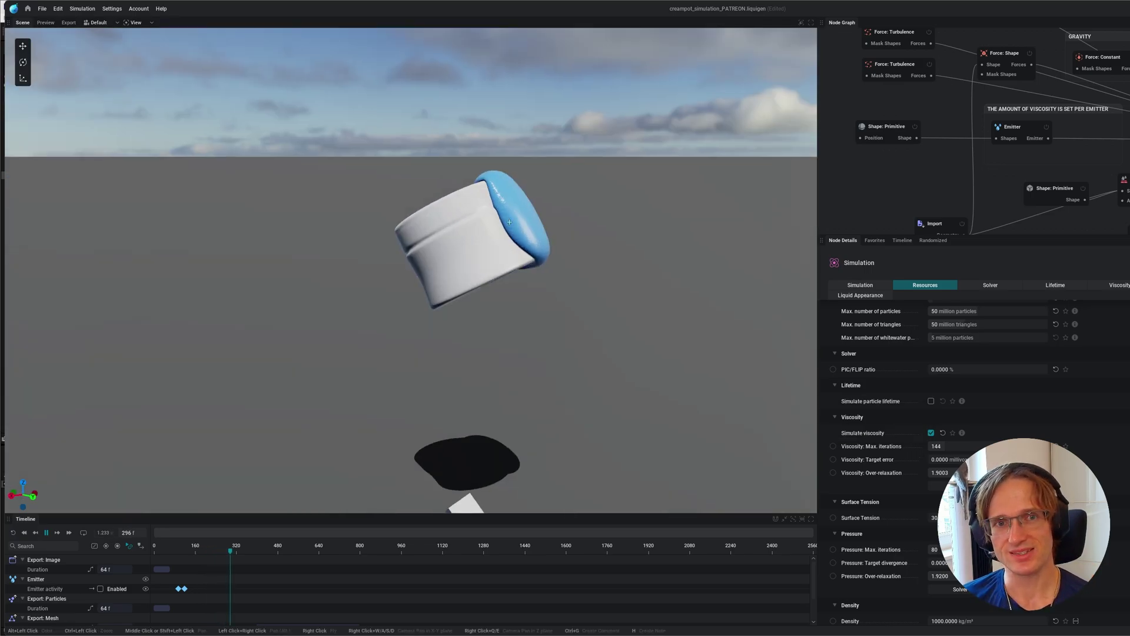
alt+drag(509, 222, 478, 227)
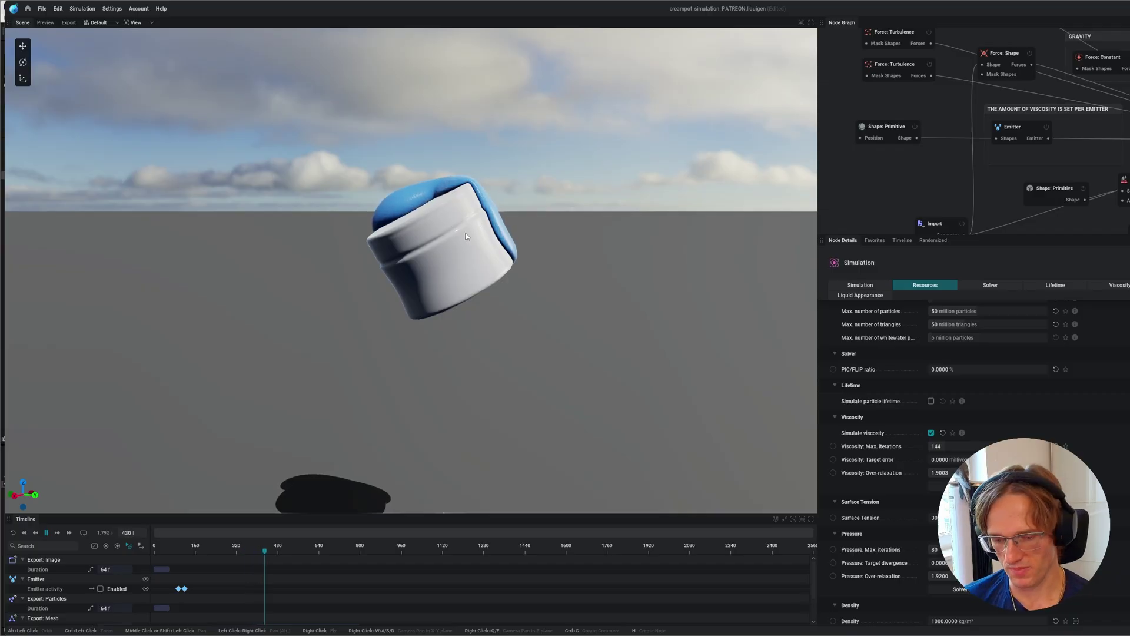
alt+drag(478, 227, 403, 201)
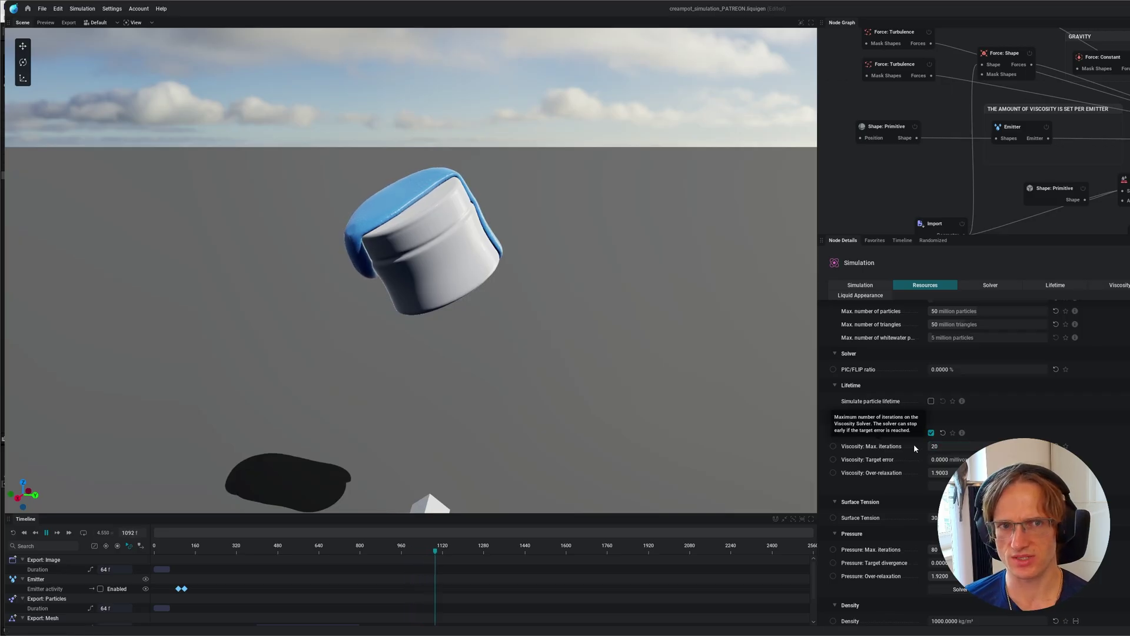
- Set the Emitter's dynamic viscosity coefficient to 1000 mPa·s, rerun the simulation from the start and pause it
click(1027, 131)
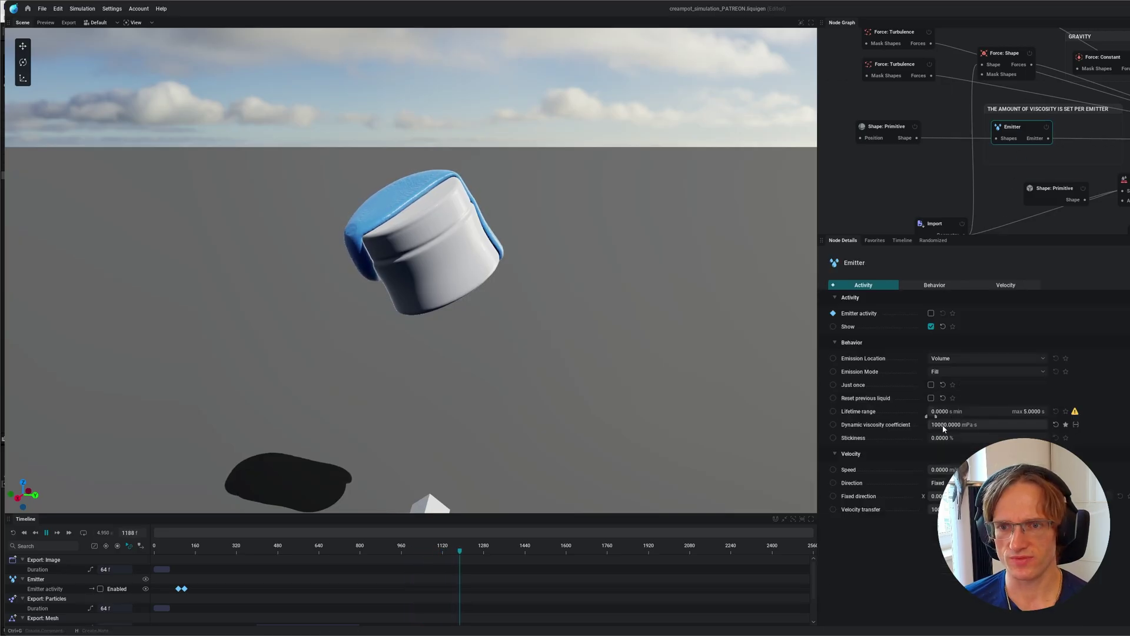
click(936, 424)
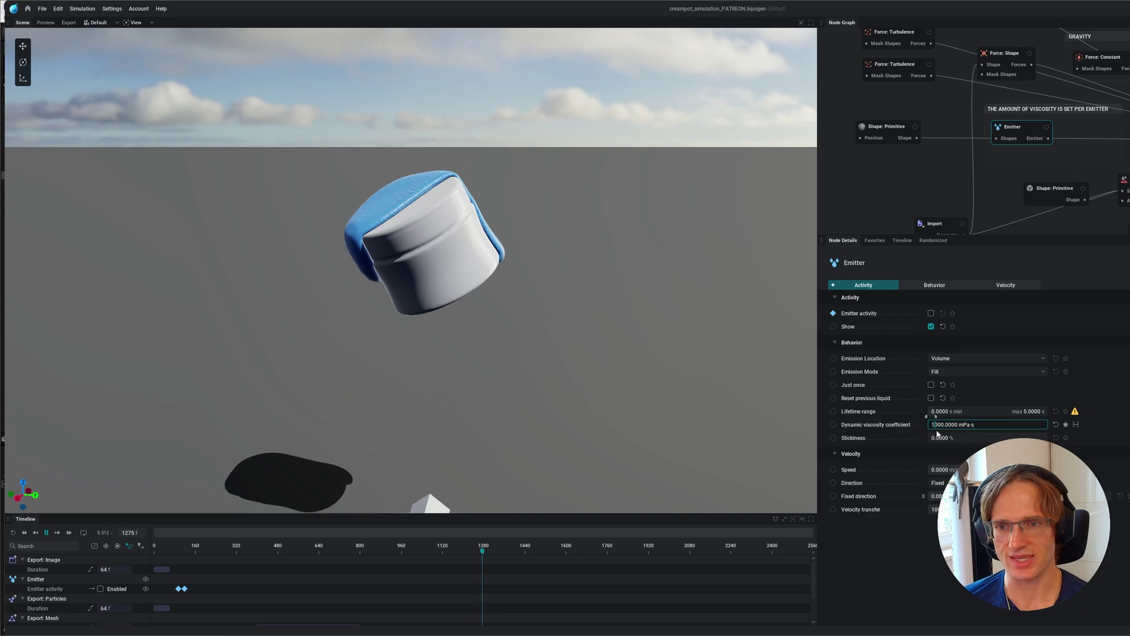
key(Return)
click(13, 532)
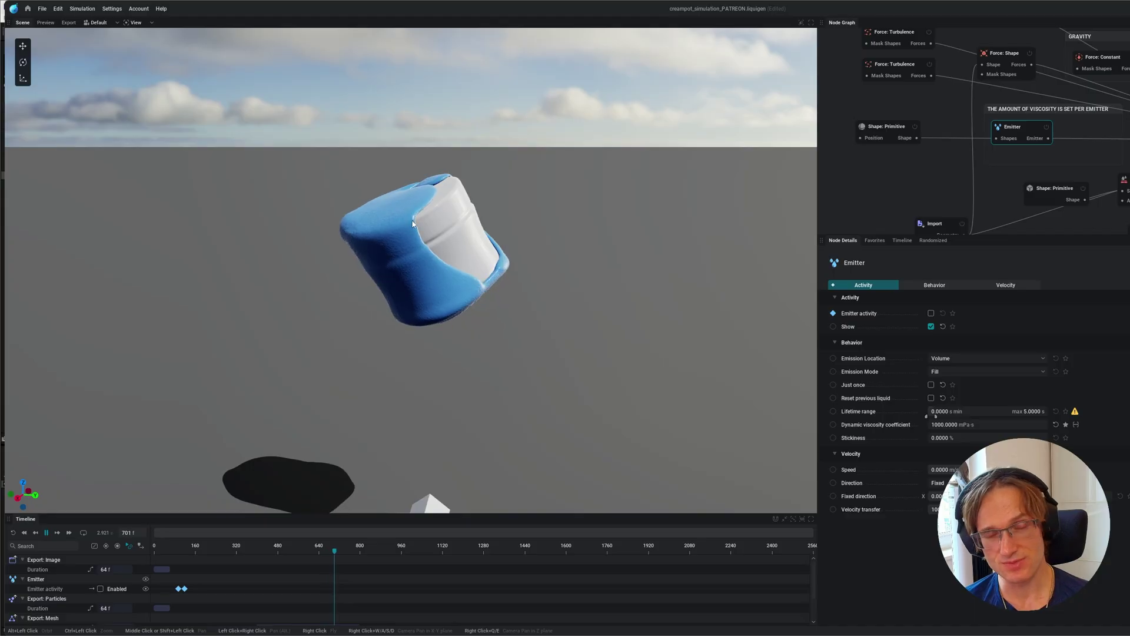
key(space)
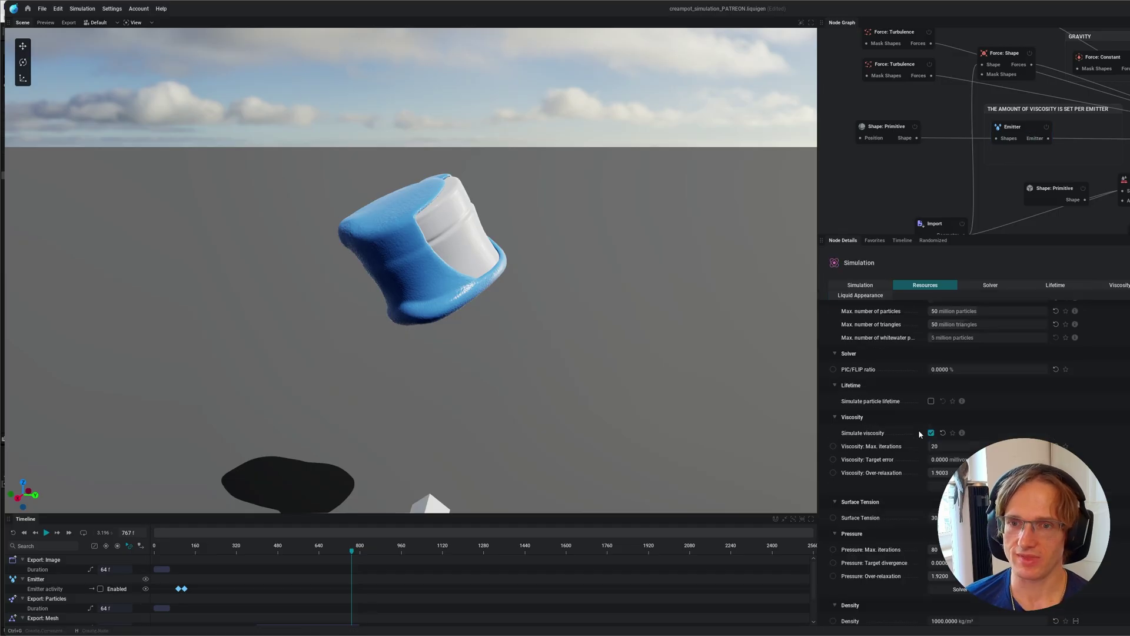
- Disable Simulate viscosity on the Simulation node and rerun the simulation, pausing at about frame 515
click(931, 434)
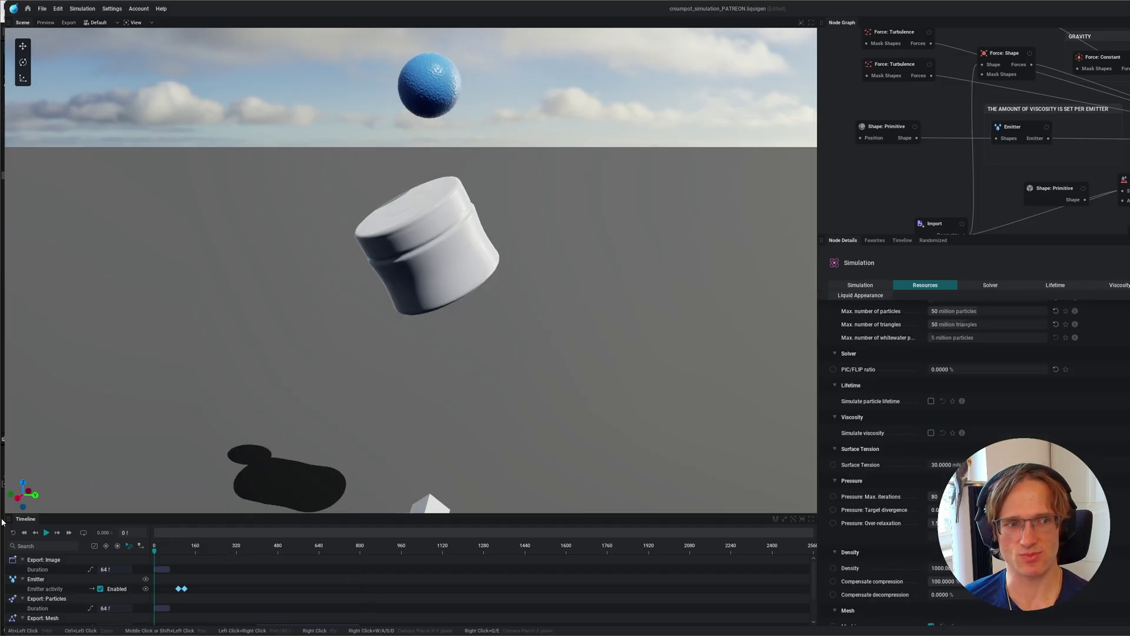
click(45, 532)
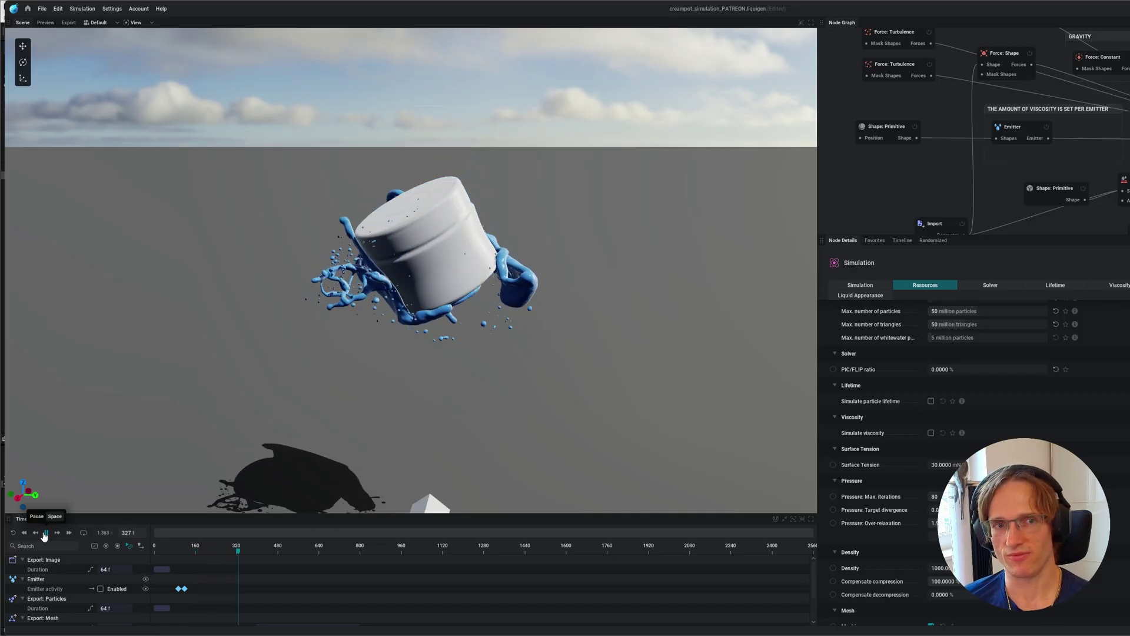
click(43, 533)
click(46, 533)
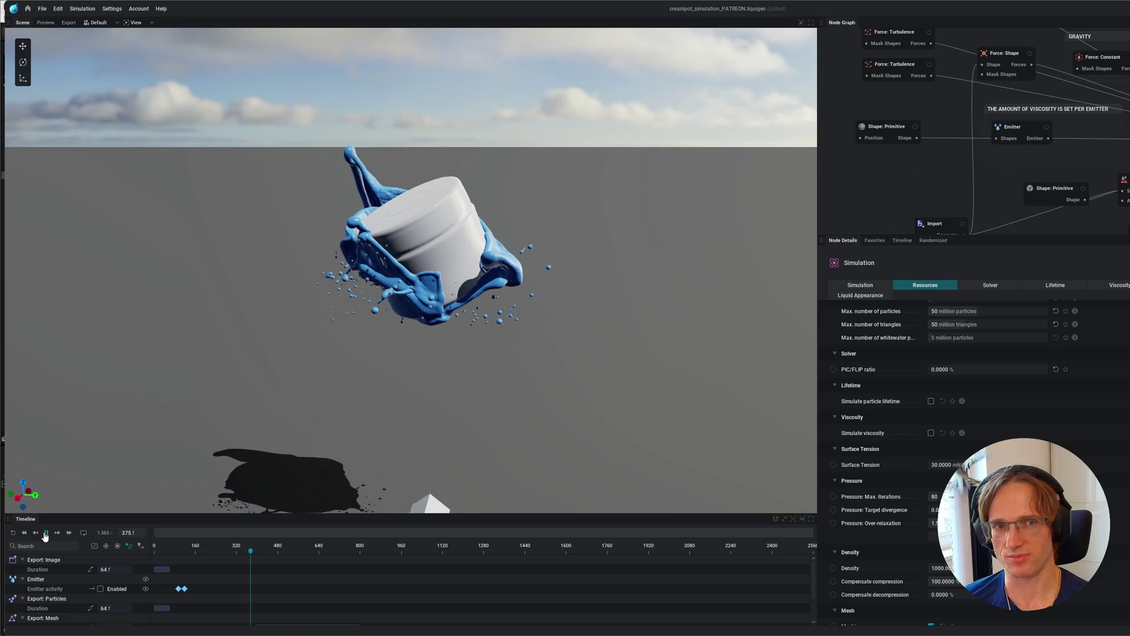
click(44, 534)
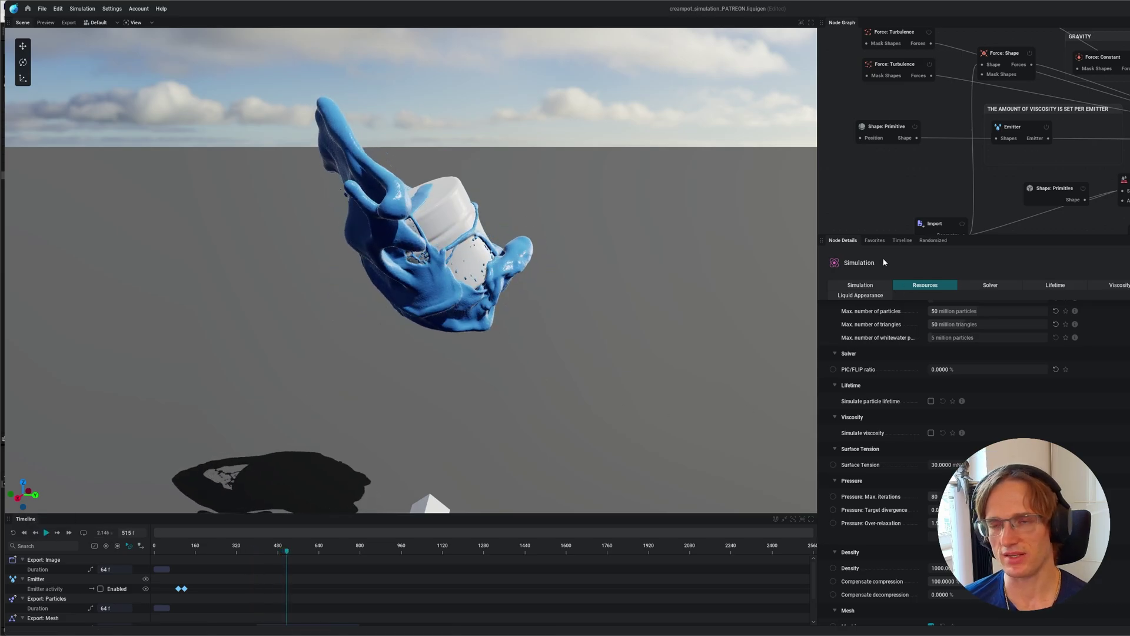
- Highlight the group of force nodes in the node graph and follow their connections towards the Simulation node
drag(861, 87, 1119, 181)
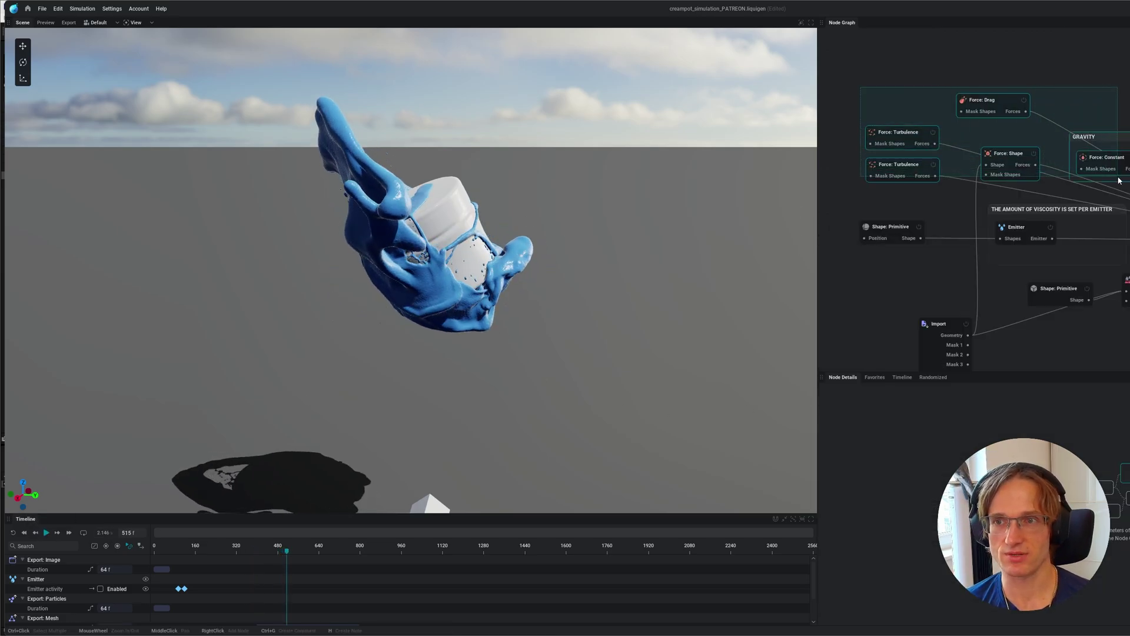
click(1094, 254)
middle_drag(1093, 254, 947, 231)
- Set the Simulation node's Voxel size to 0.0015 m, rerun the simulation from the start and pause at about frame 374
click(1114, 199)
scroll(918, 518, down, 6)
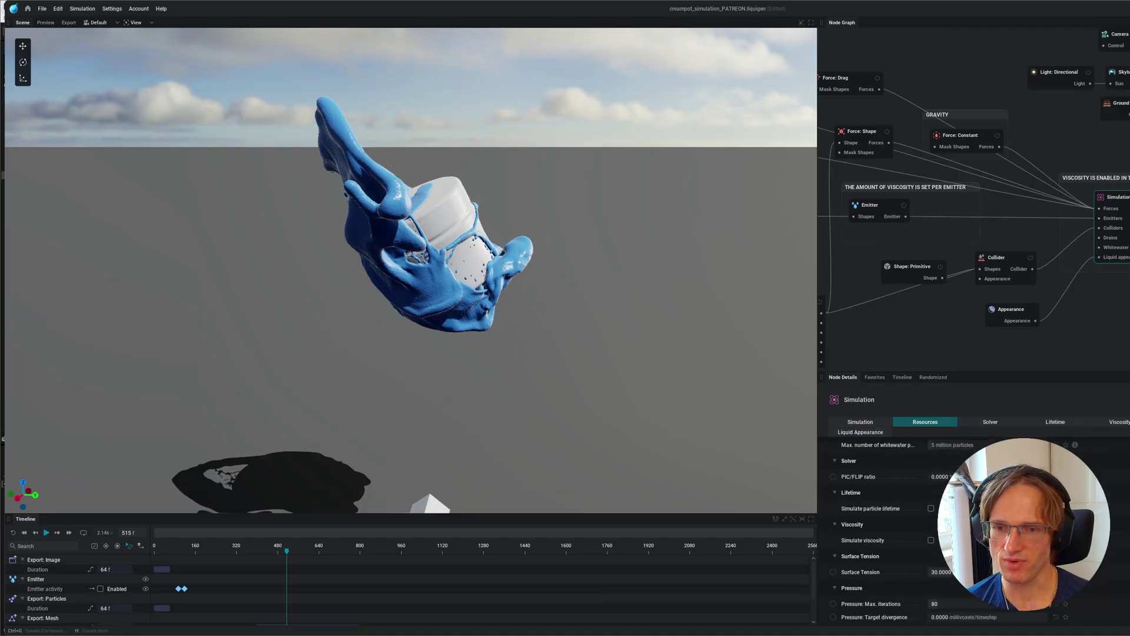
scroll(894, 518, up, 5)
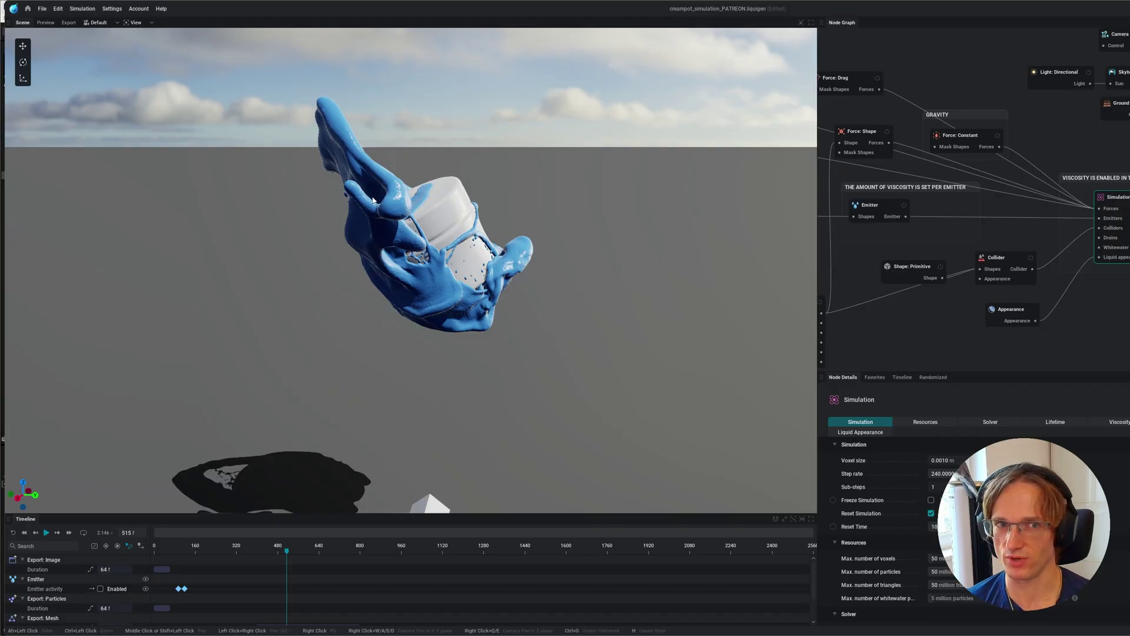
click(945, 461)
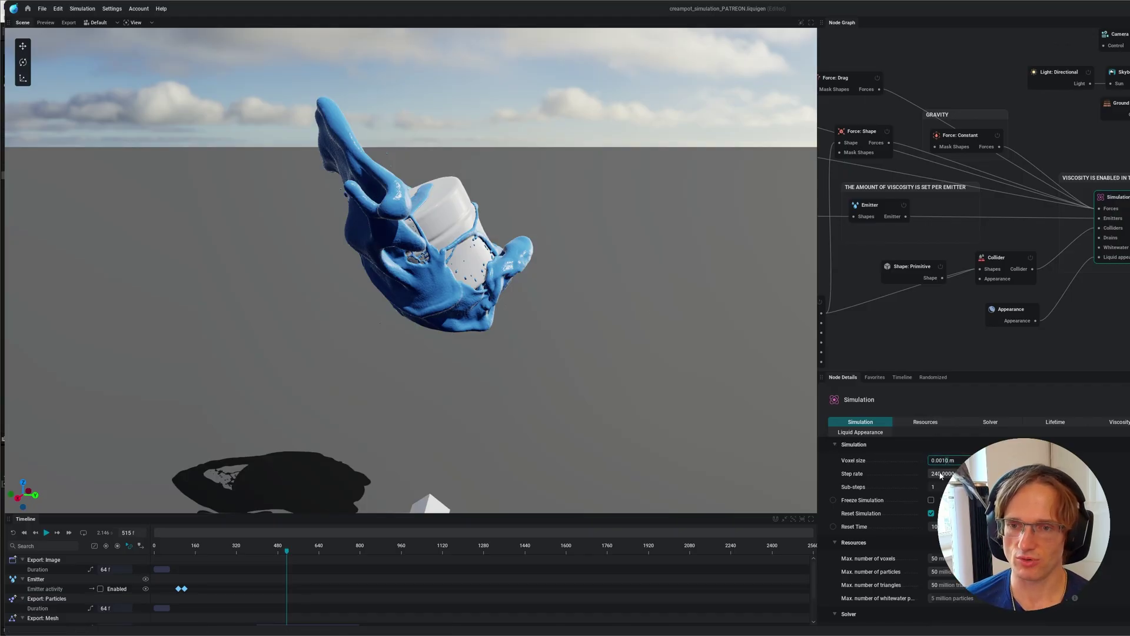
key(BackSpace)
text(5)
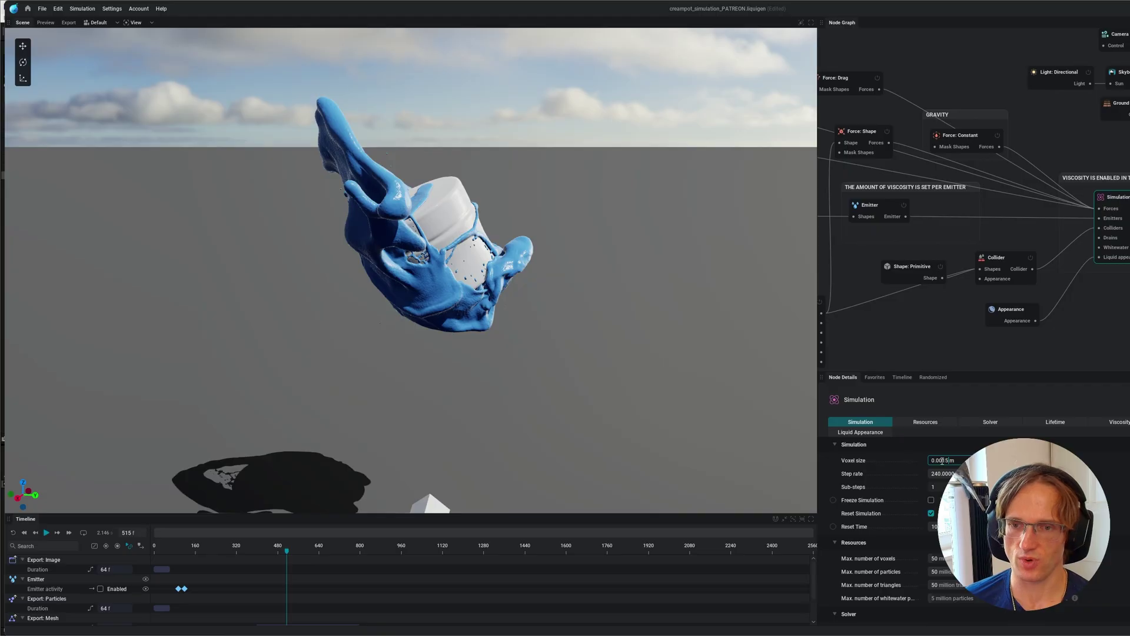
click(13, 533)
click(46, 532)
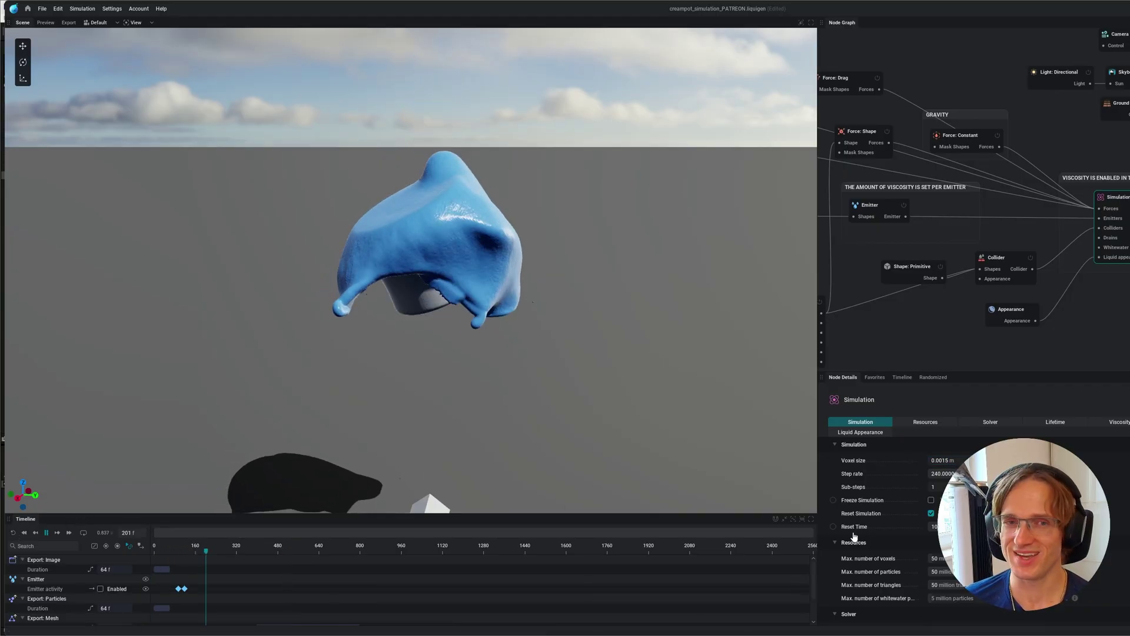
click(47, 532)
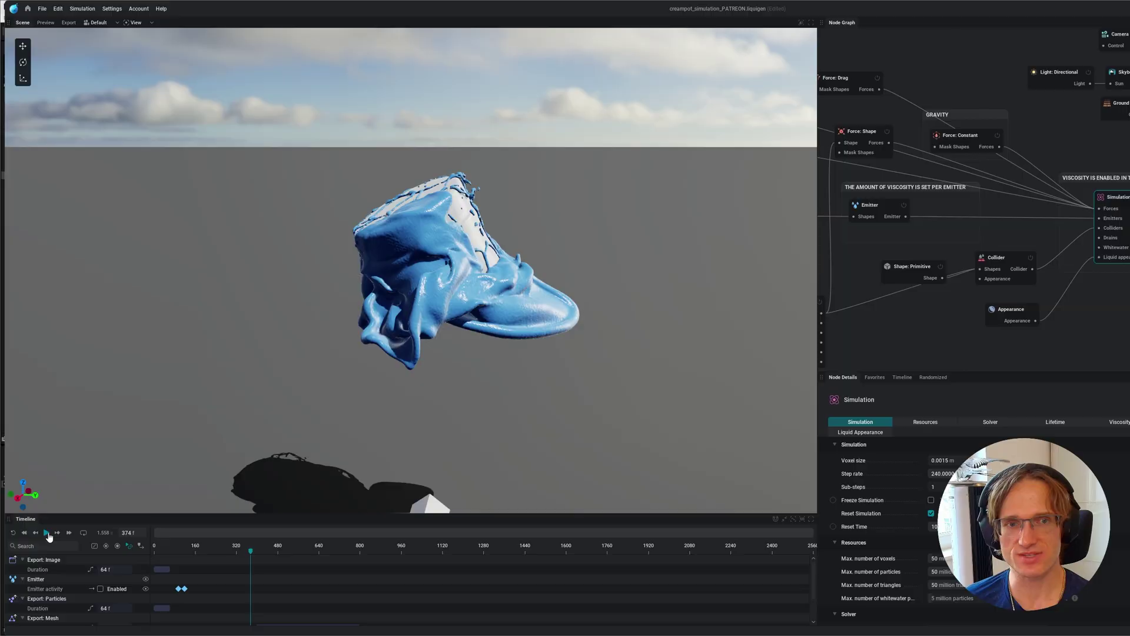
- Set the Simulation node's Voxel size to 0.002 m
click(943, 460)
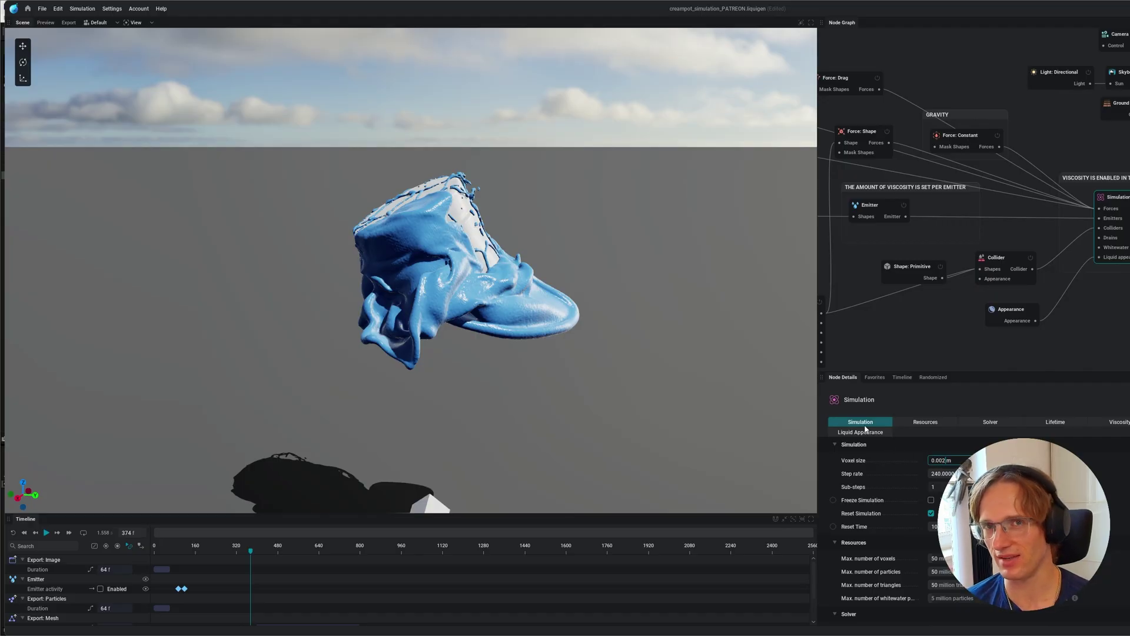
key(Return)
key(r)
middle_drag(1113, 311, 1005, 317)
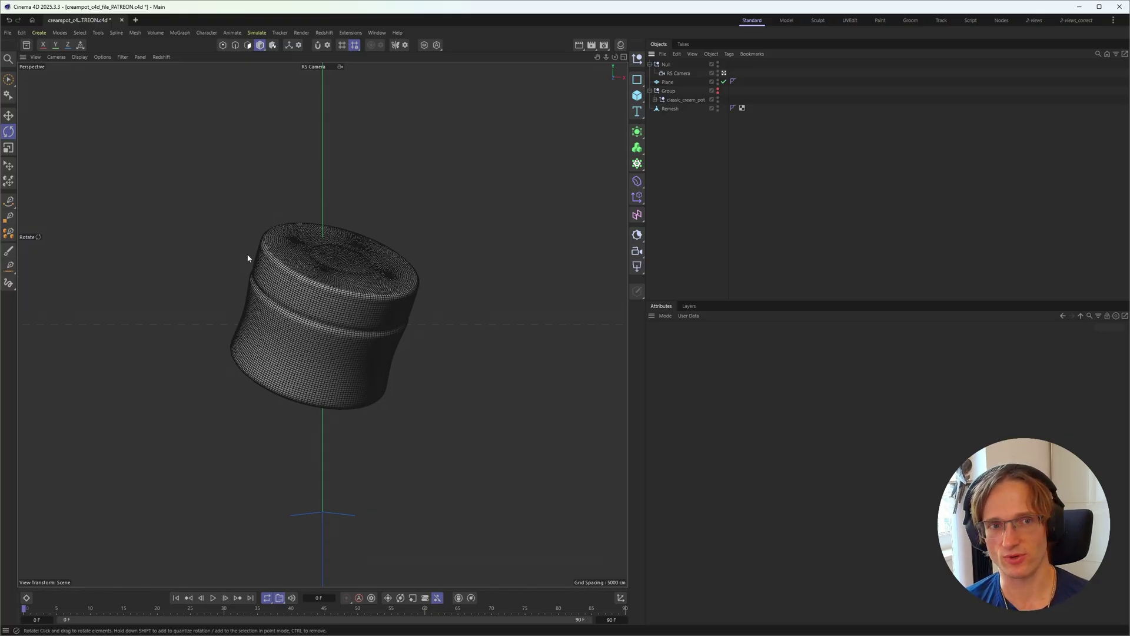
- Switch to Cinema 4D and load the Alembic file creampot_liquigen_simulation.abc from the creampot folder
click(7, 33)
click(36, 157)
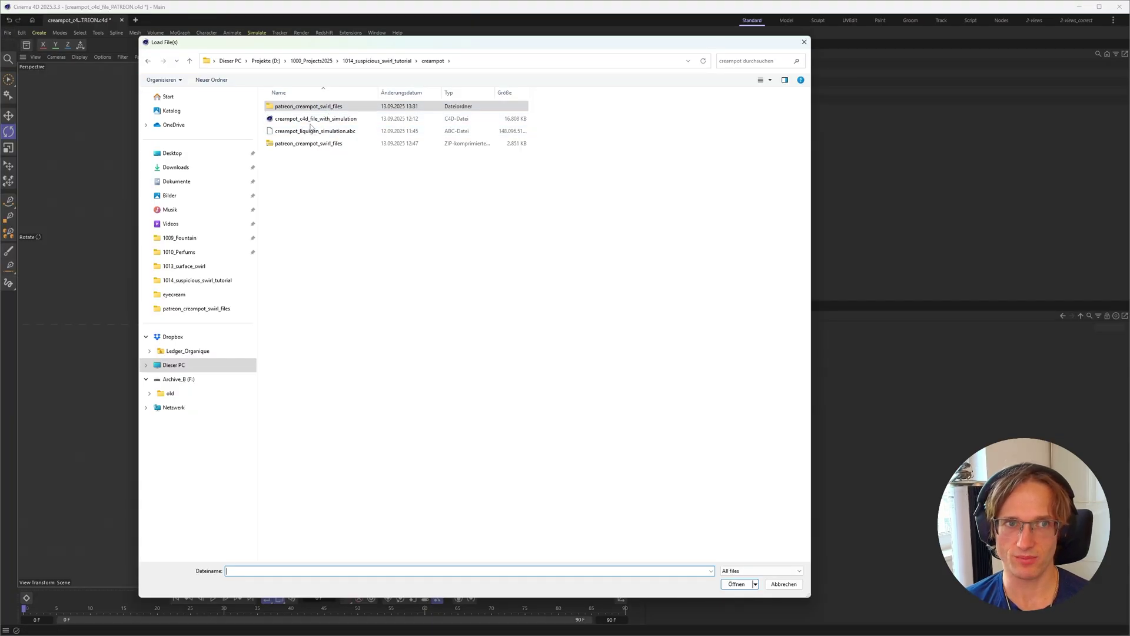
click(360, 133)
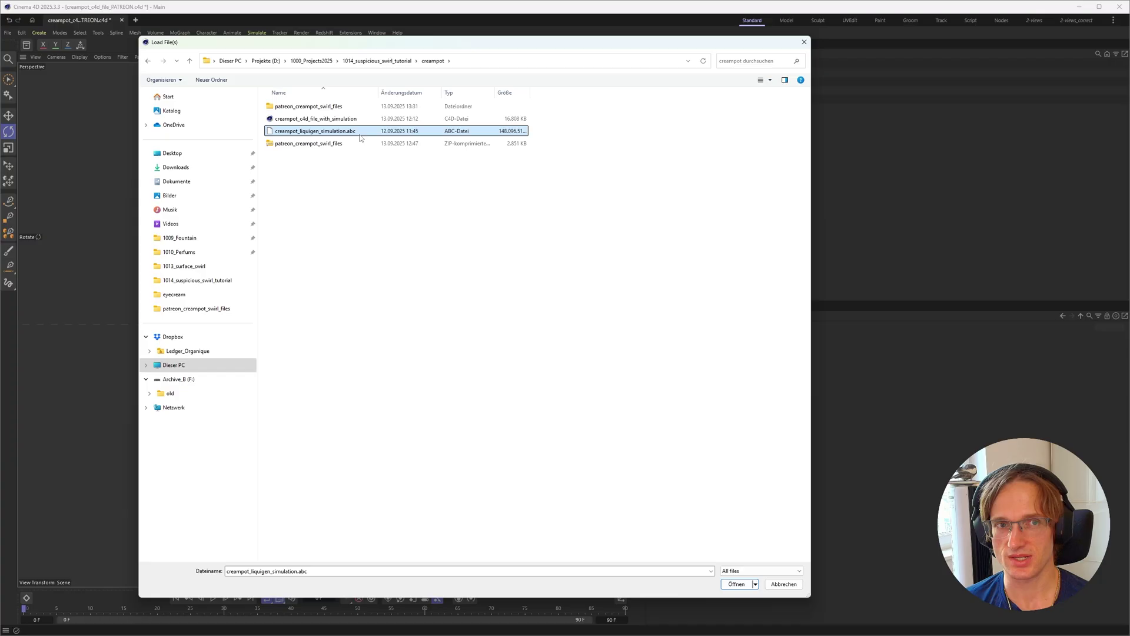
click(736, 583)
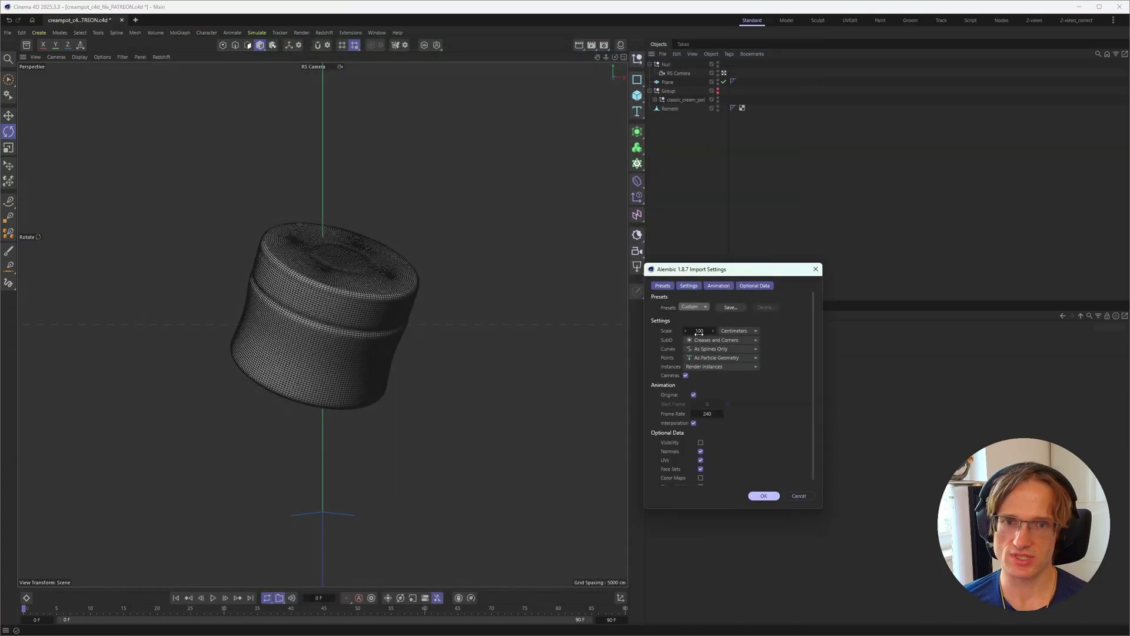